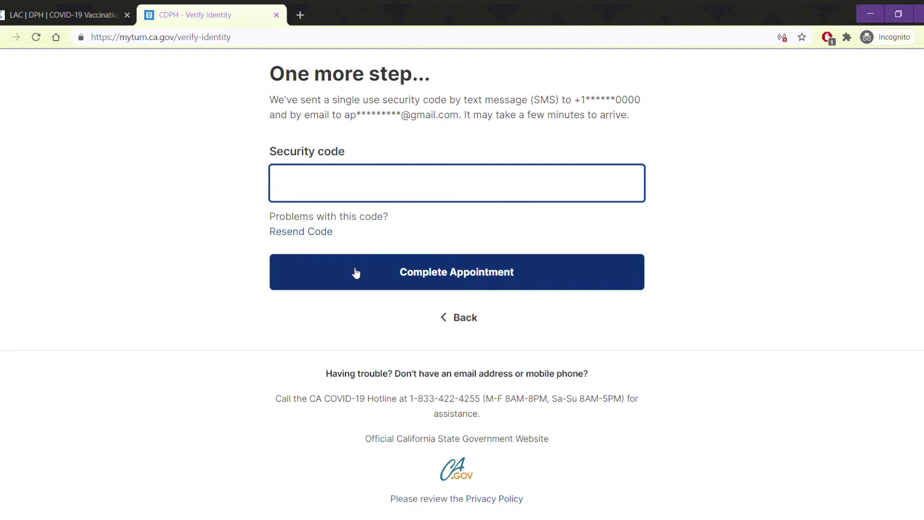
# - Close the MyTurn identity verification tab to return to the LA County vaccination page
pyautogui.hotkey('ctrl', 'w')
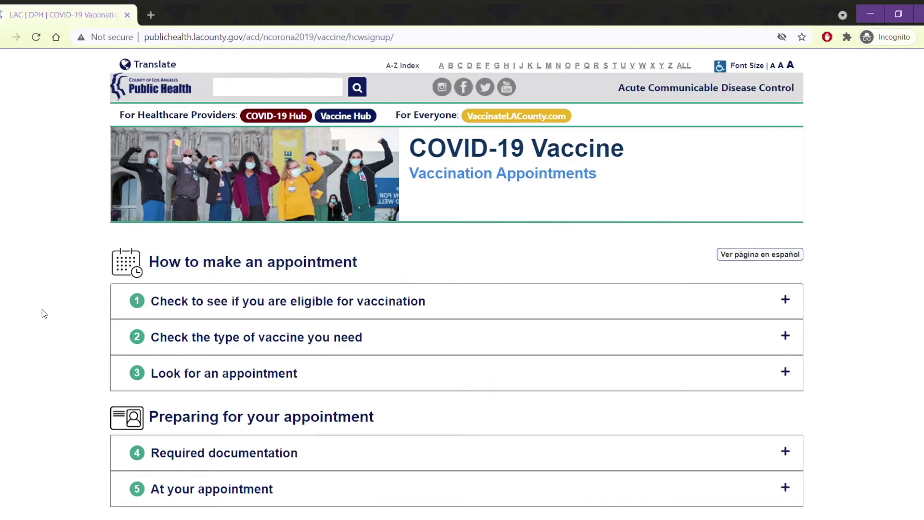
# - Open the Carbon Health booking link from the 'Look for an appointment' section
pyautogui.click(196, 374)
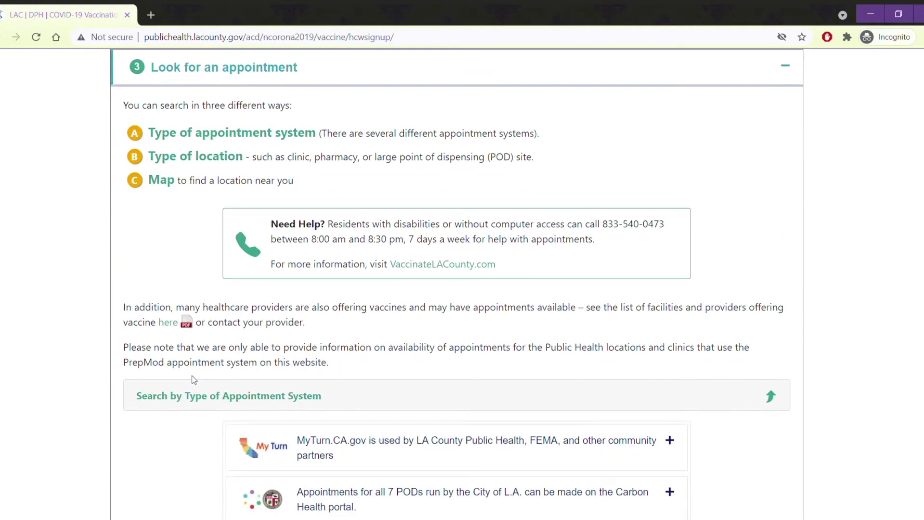
pyautogui.scroll(-3, 192, 380)
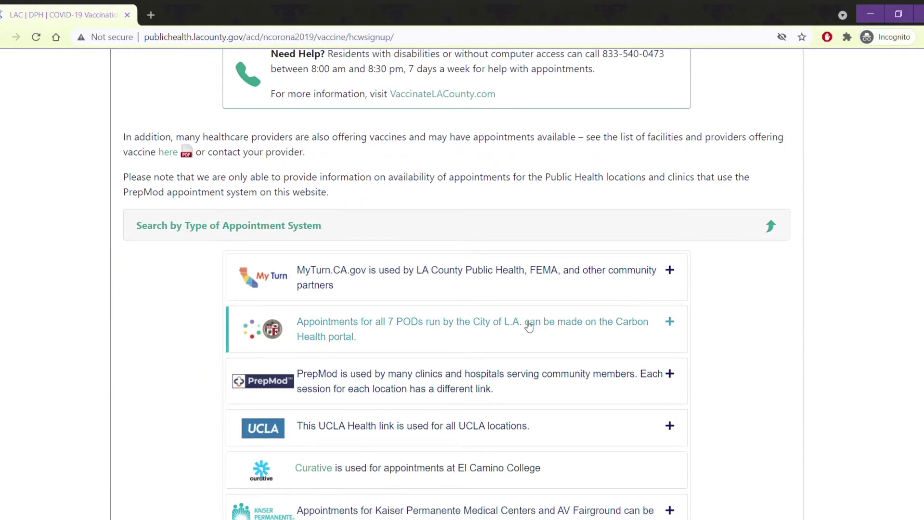
pyautogui.click(507, 327)
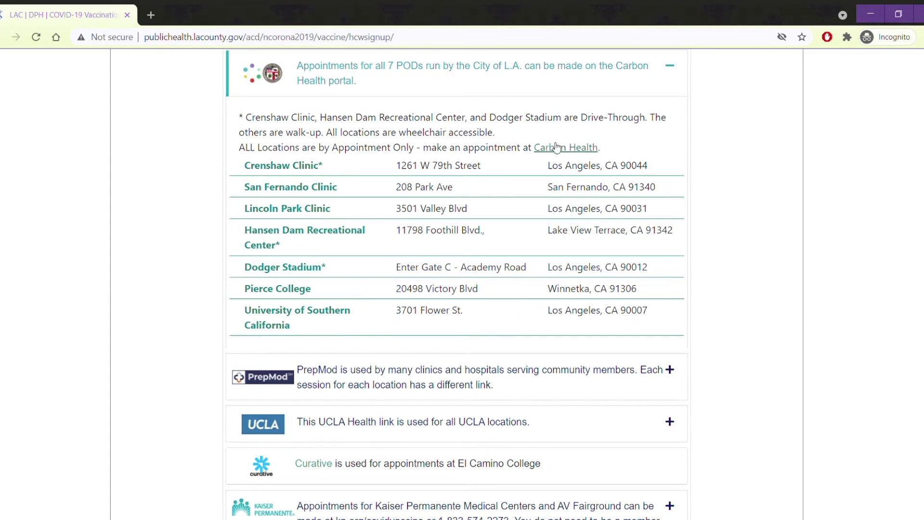
pyautogui.click(573, 148)
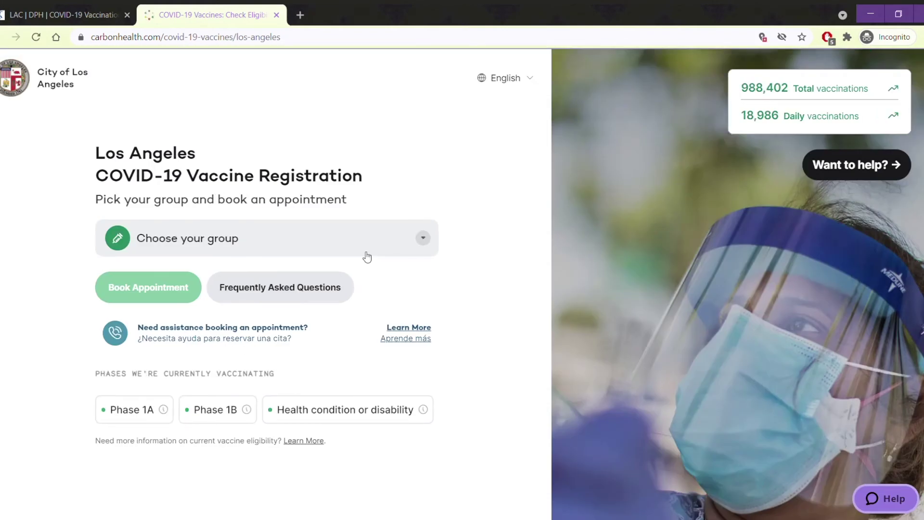
# - Choose the '16 and older' eligibility group to start booking
pyautogui.click(265, 250)
pyautogui.scroll(-1, 263, 250)
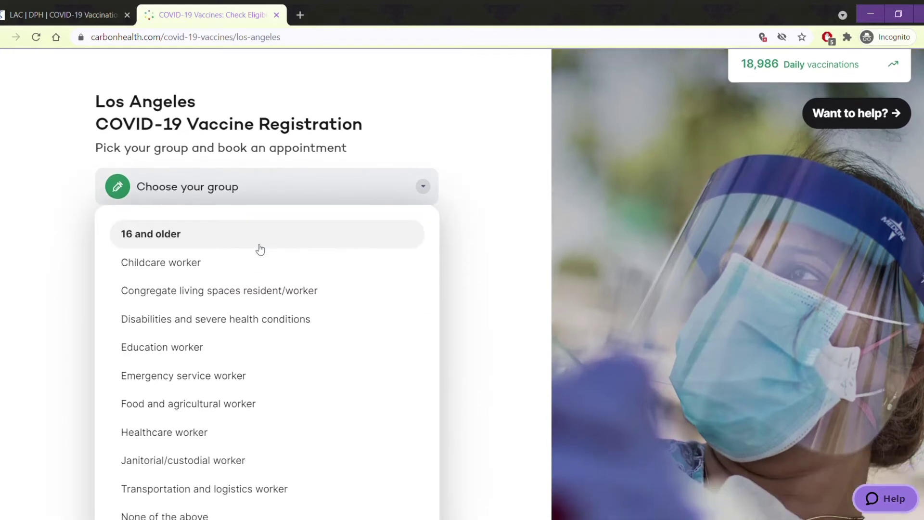
pyautogui.scroll(-1, 253, 266)
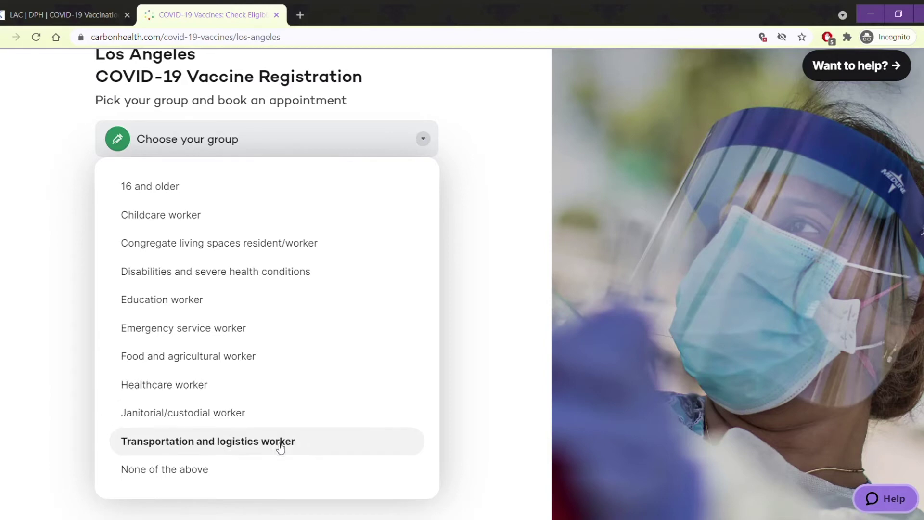
pyautogui.click(212, 195)
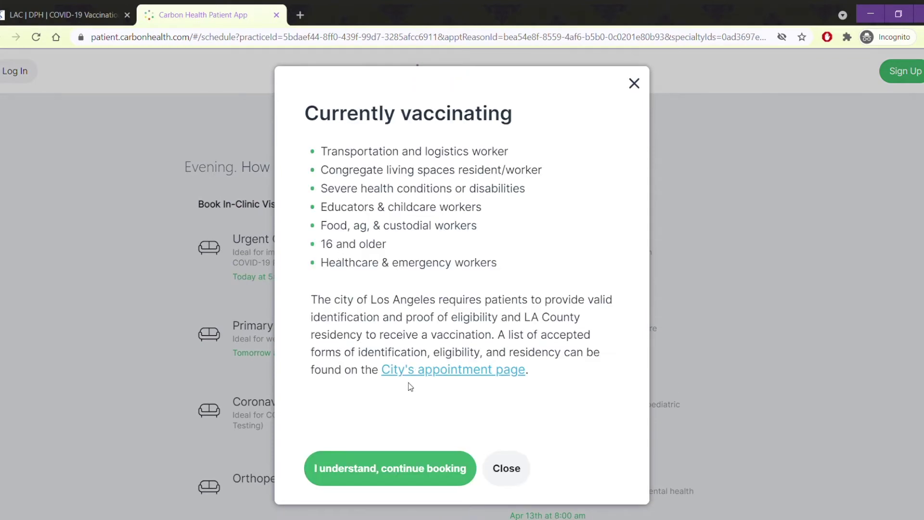
# - Continue past the eligibility notice and book a Fri, Apr 16 slot at Walk-up Cal State LA Pfizer
pyautogui.click(402, 468)
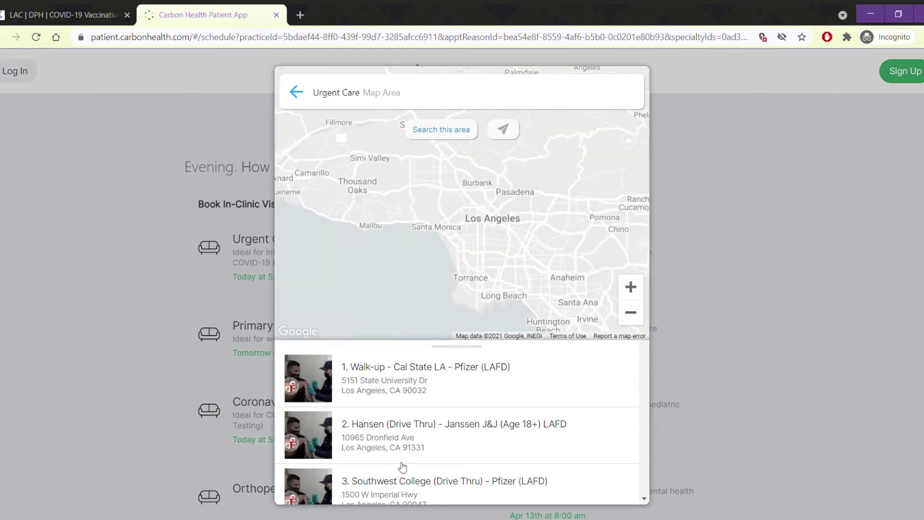
pyautogui.scroll(-3, 403, 467)
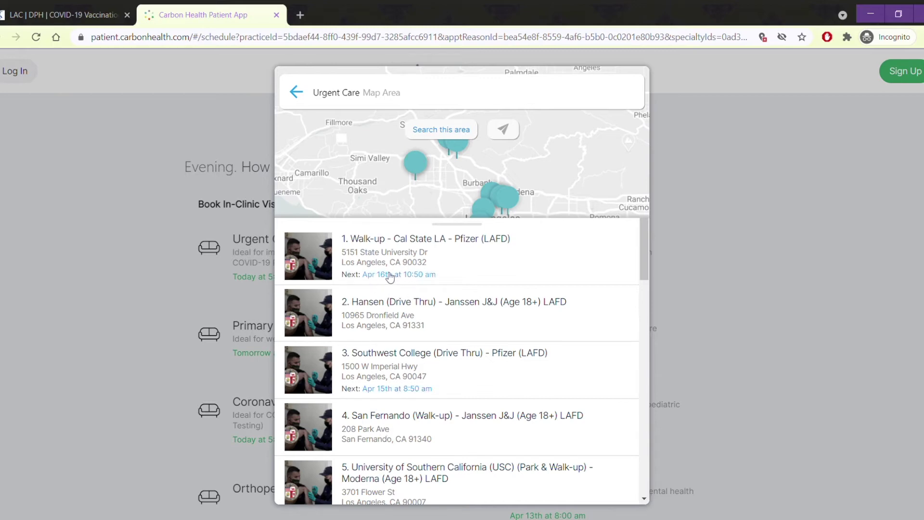
pyautogui.click(471, 281)
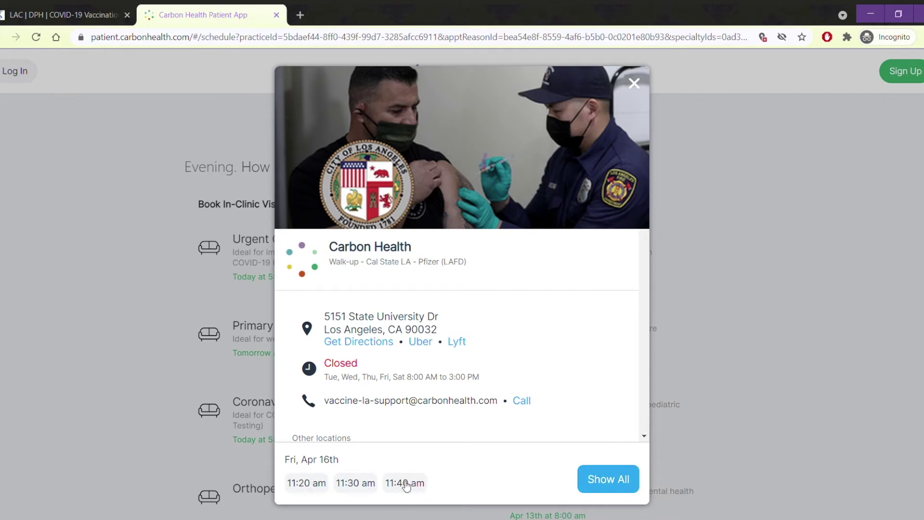
pyautogui.click(586, 479)
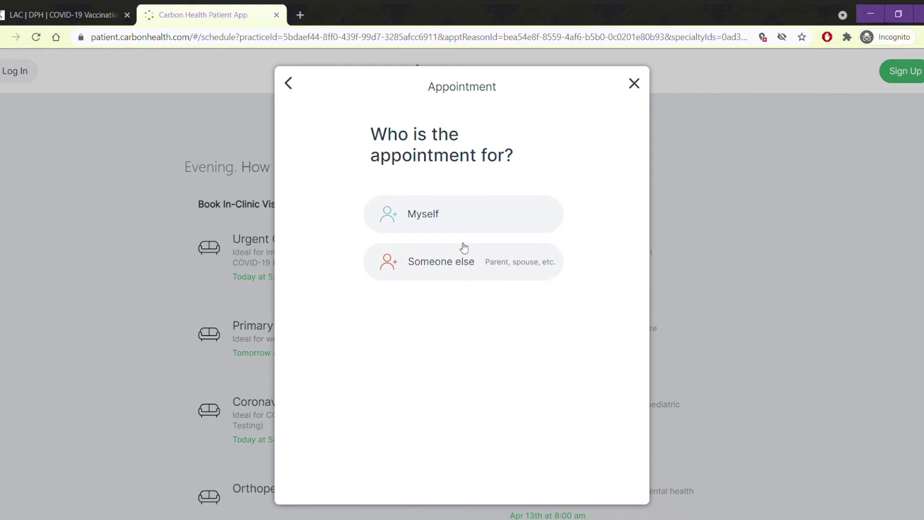
# - Book for myself as a new patient, entering first and last name and birthdate 01/01/1990
pyautogui.click(457, 212)
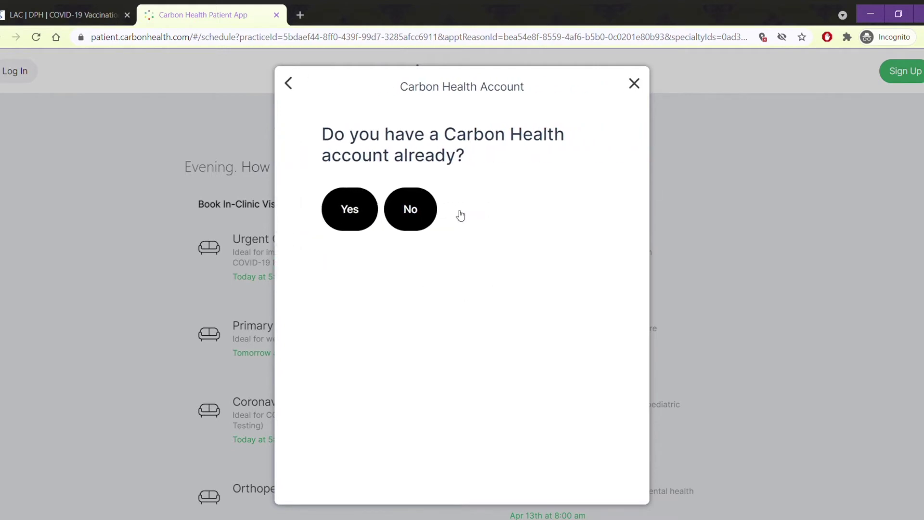
pyautogui.click(421, 217)
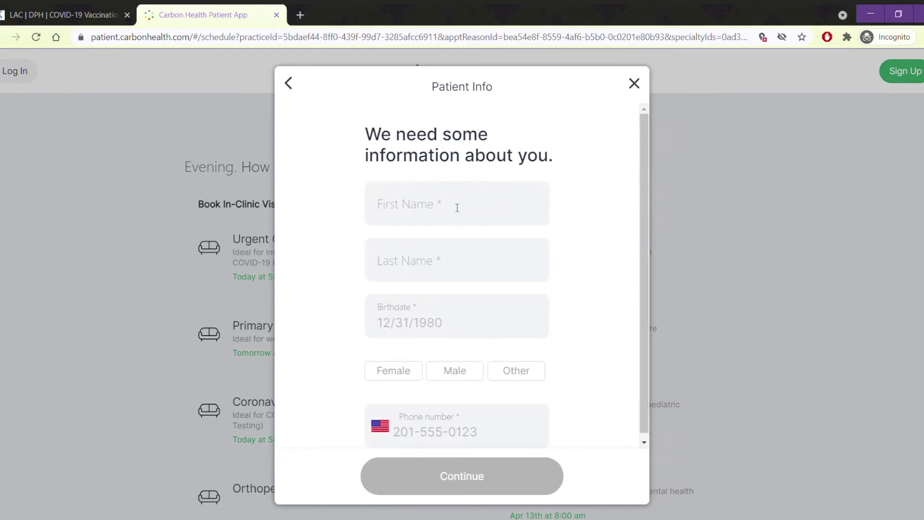
pyautogui.click(457, 208)
pyautogui.write('APAHC')
pyautogui.press('Tab')
pyautogui.write('UCLA')
pyautogui.press('Tab')
pyautogui.write('01/01/1990')
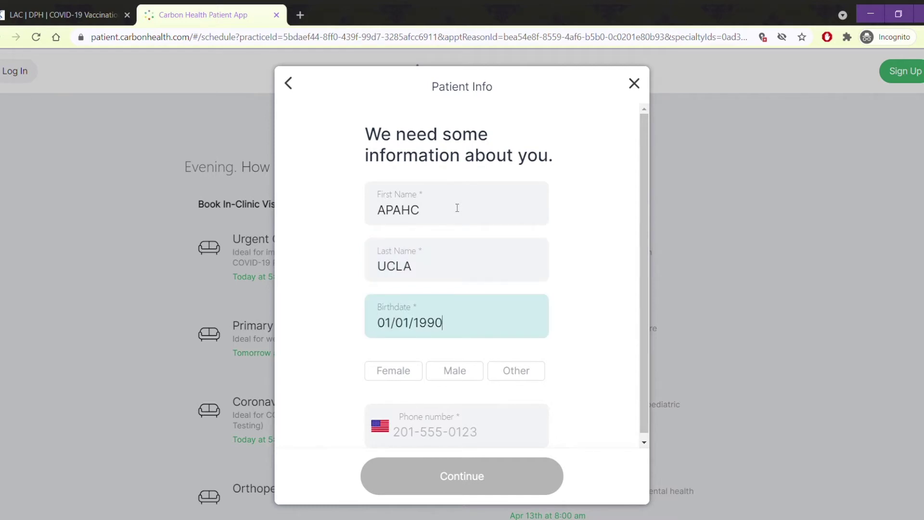
# - Set sex to Female, enter the phone number, and submit the patient details
pyautogui.scroll(-1, 530, 264)
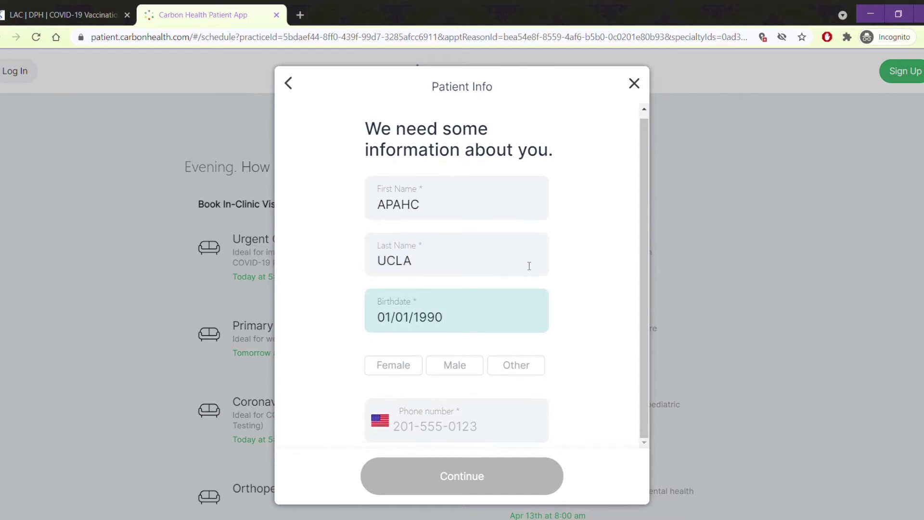
pyautogui.click(398, 372)
pyautogui.click(423, 427)
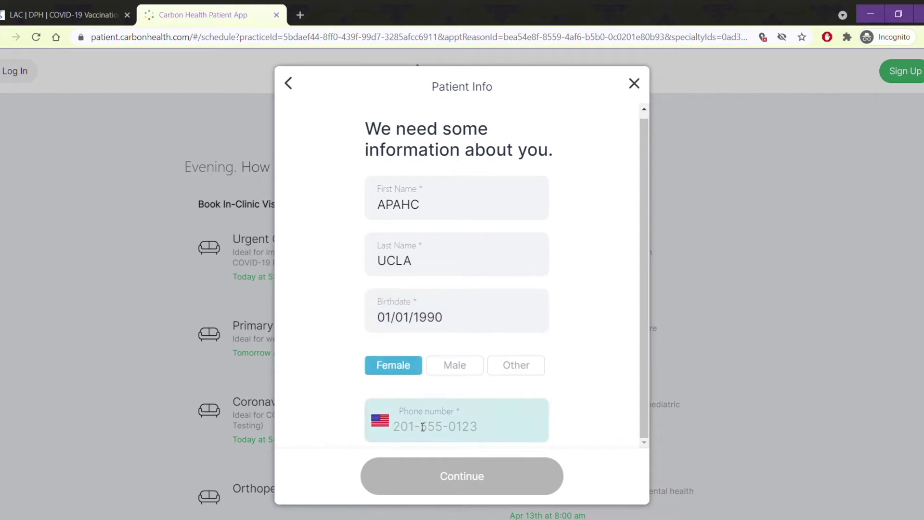
pyautogui.write('6260000000')
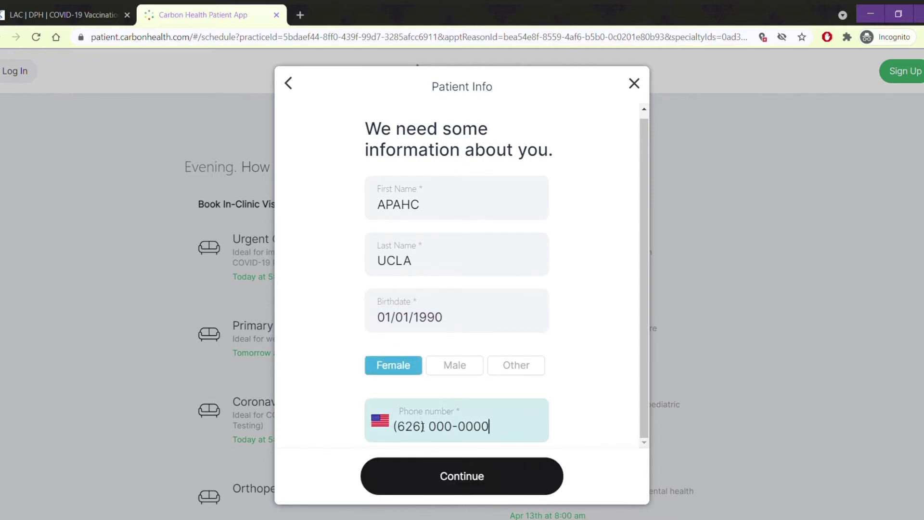
pyautogui.click(461, 479)
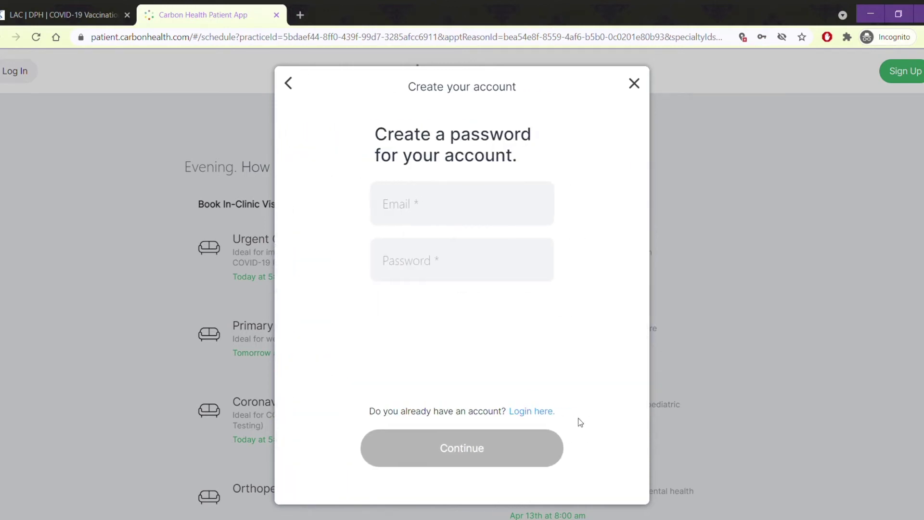
# - Create the account with the patient's e-mail address and a password
pyautogui.click(474, 208)
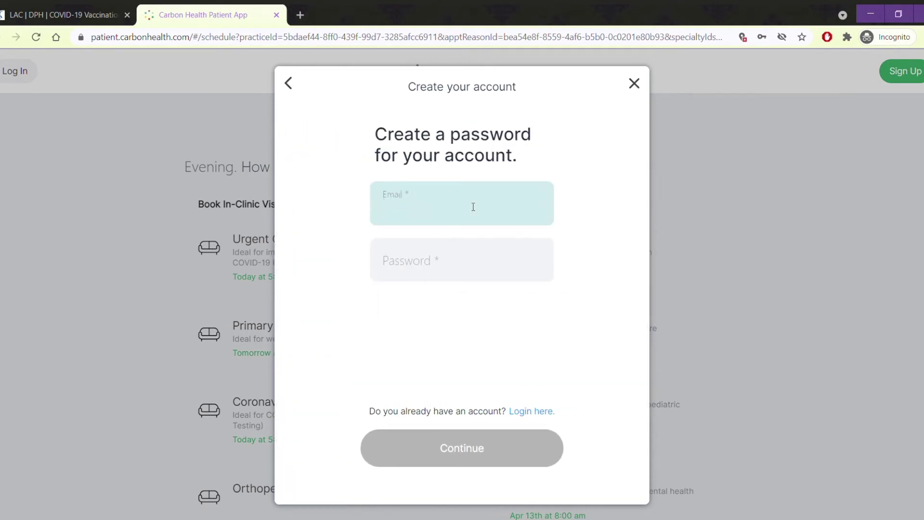
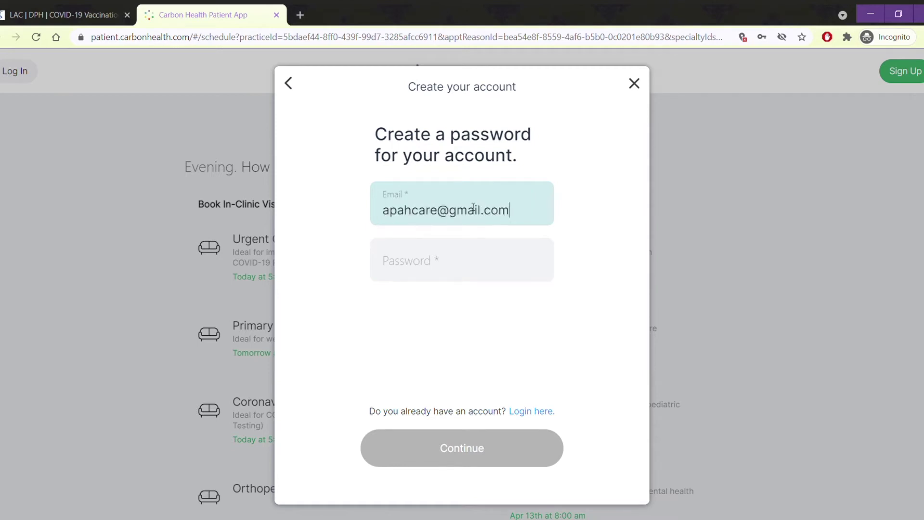
pyautogui.press('Tab')
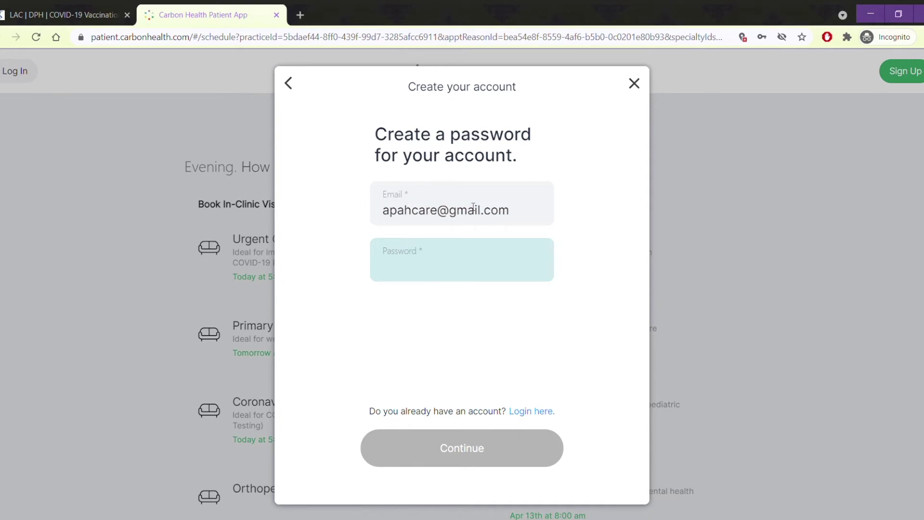
pyautogui.write('*******')
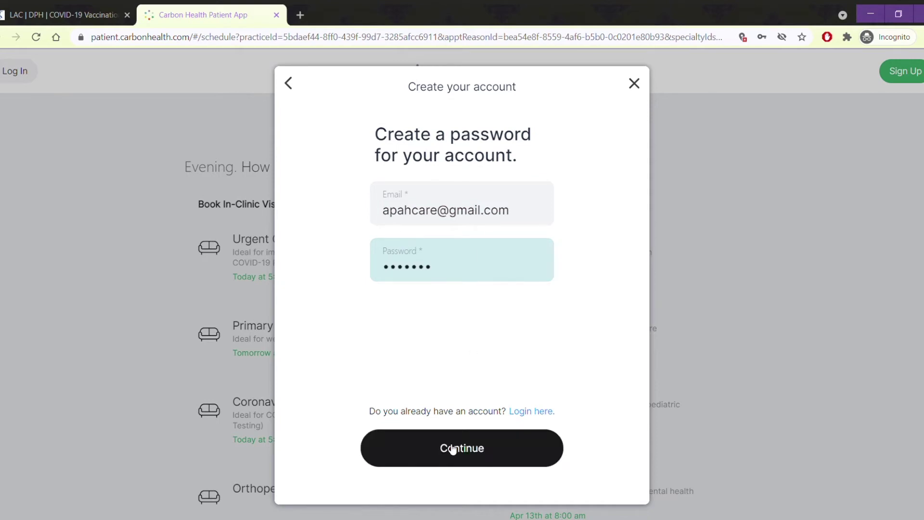
pyautogui.click(455, 449)
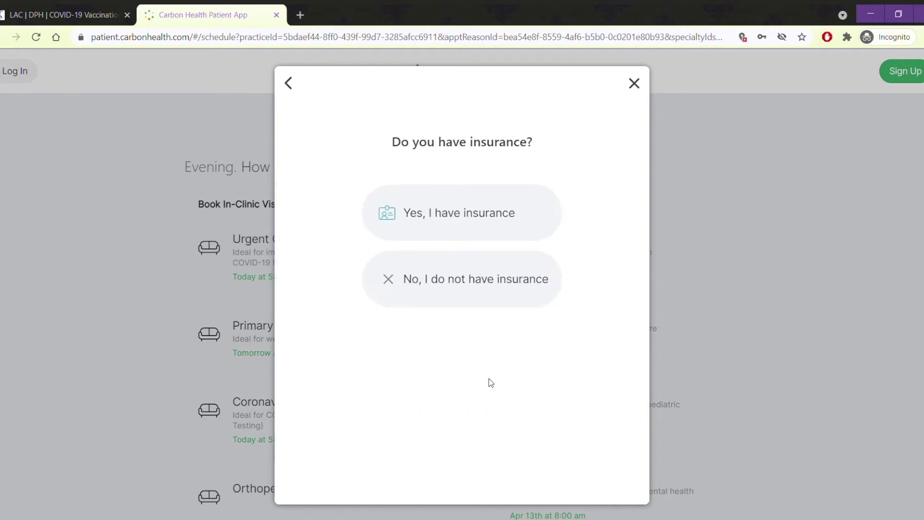
# - Answer that you have insurance, skip card photos, and choose Blue Cross Blue Shield
pyautogui.click(484, 220)
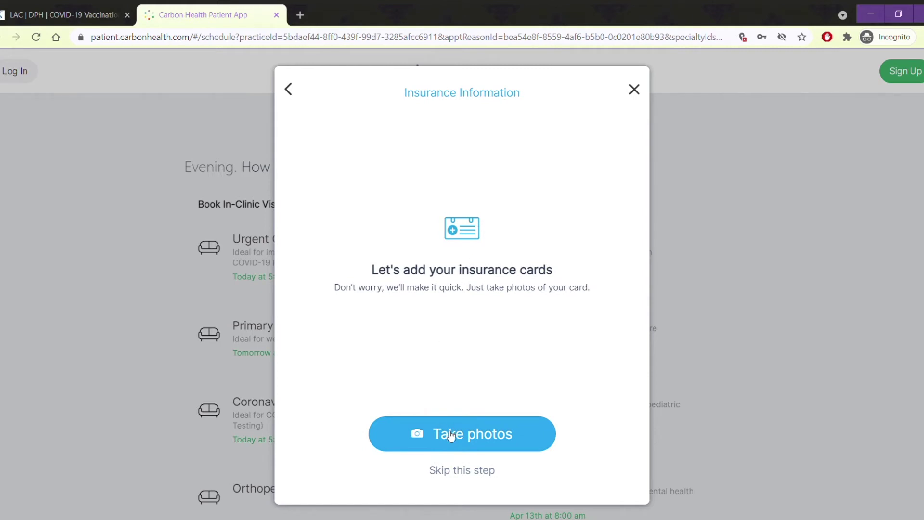
pyautogui.click(462, 471)
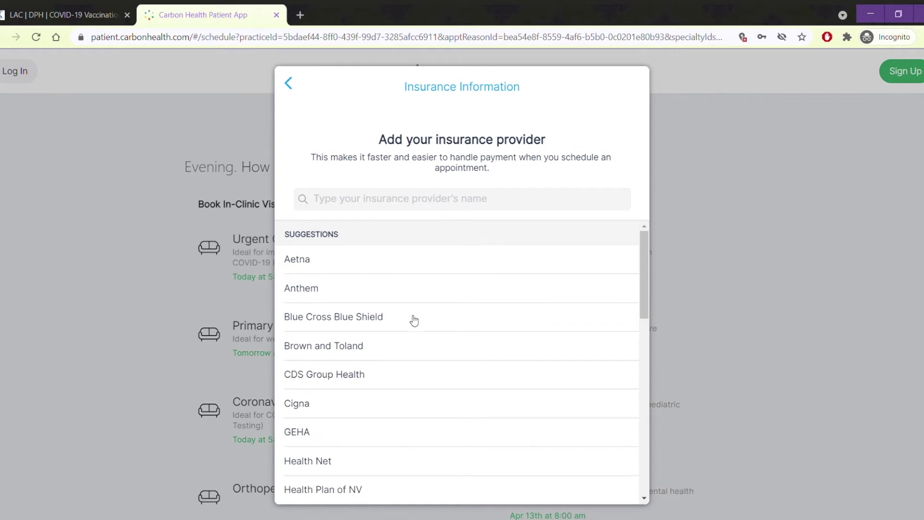
pyautogui.click(411, 320)
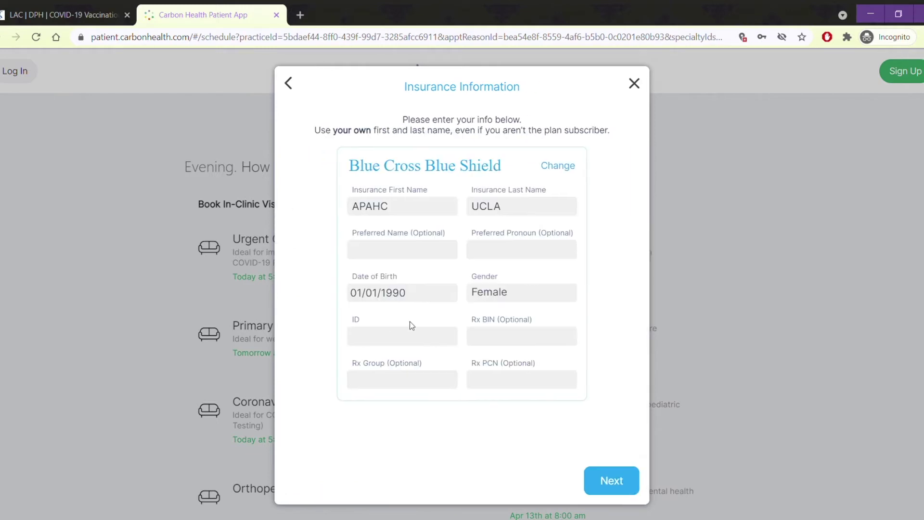
pyautogui.click(411, 254)
# - Go back three screens and declare that you have no insurance instead
pyautogui.click(291, 84)
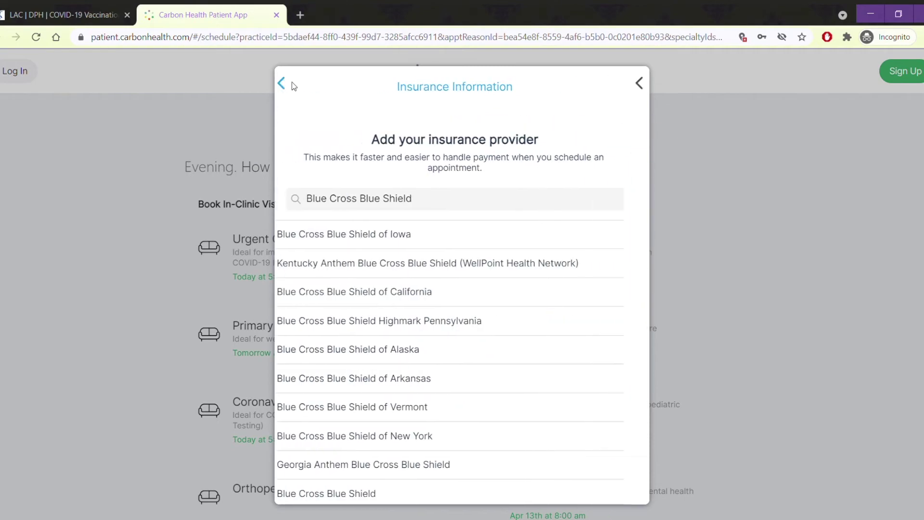
pyautogui.click(291, 85)
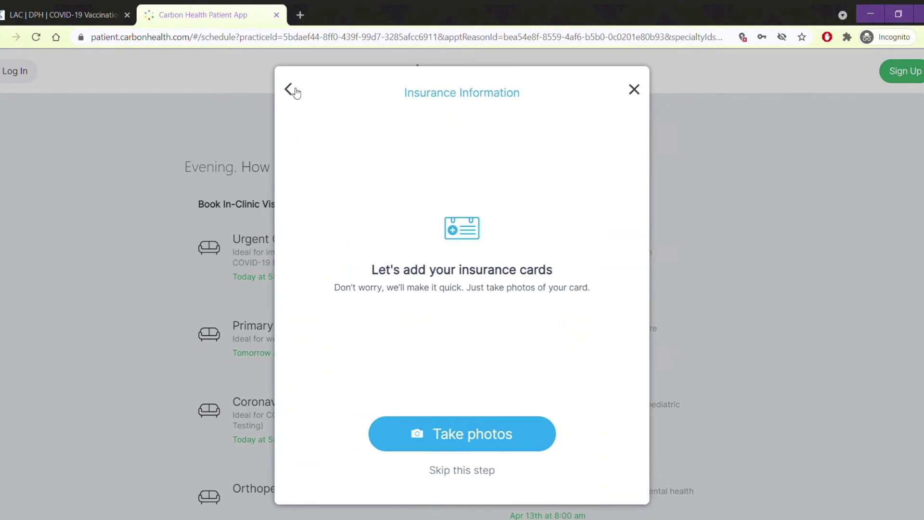
pyautogui.click(290, 86)
pyautogui.click(439, 286)
pyautogui.click(411, 155)
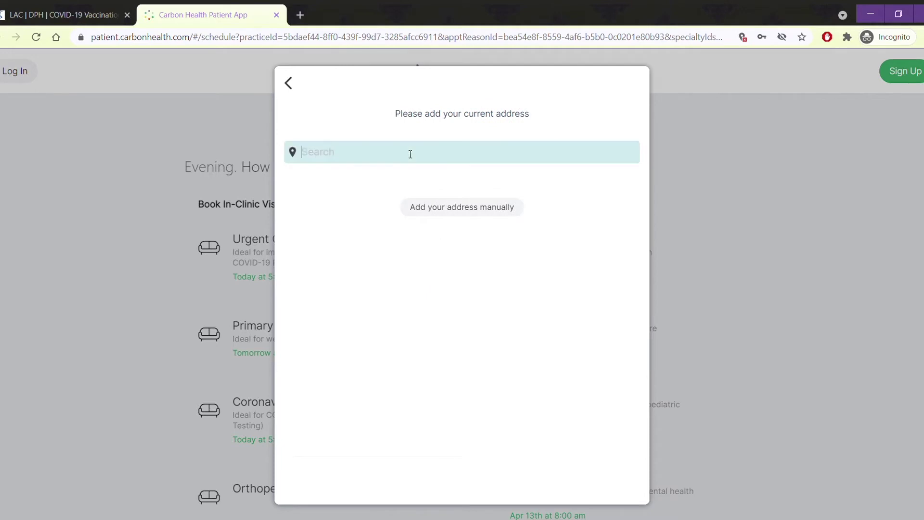
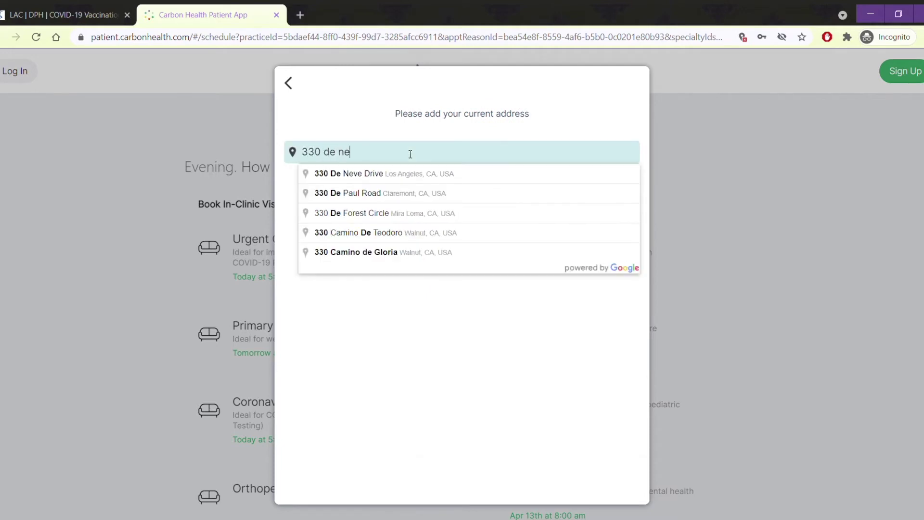
# - Enter the patient's street address from the first suggestion, leaving Apt/Suite blank
pyautogui.click(410, 175)
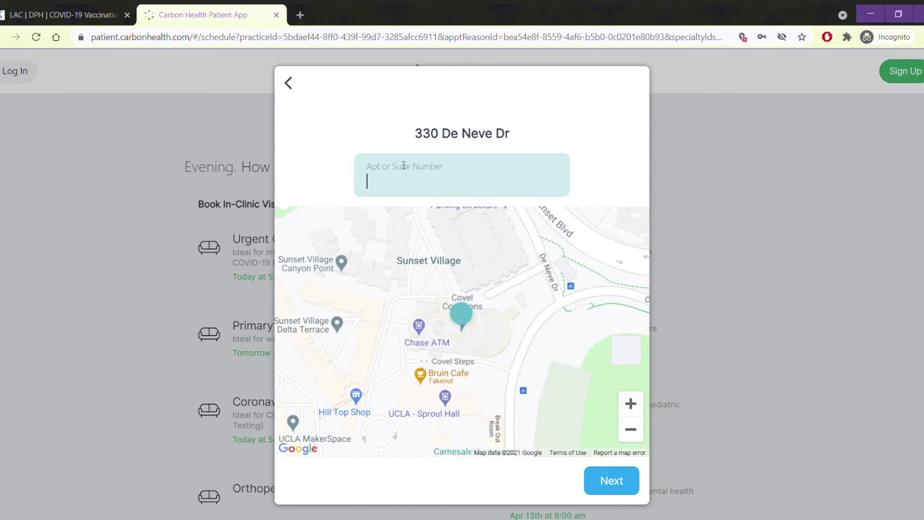
pyautogui.click(610, 481)
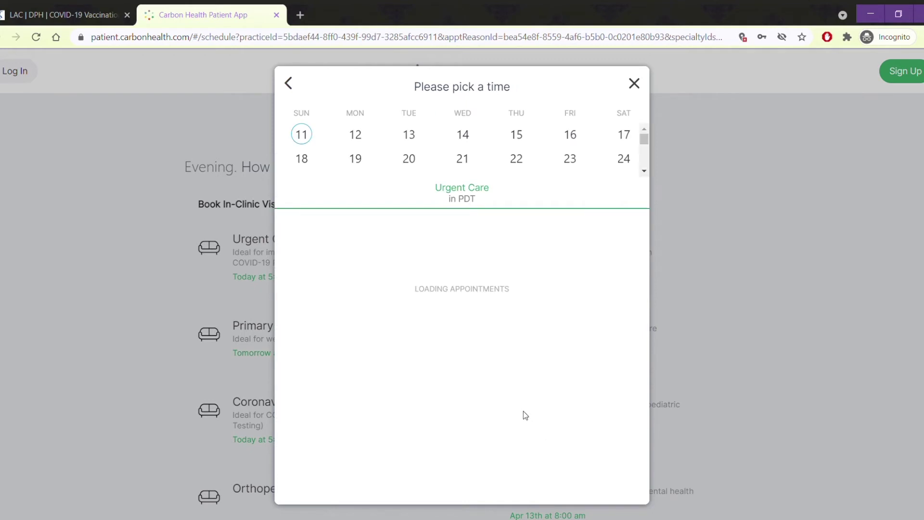
# - Book the 12:30 pm slot on Saturday, April 17
pyautogui.scroll(-1, 509, 385)
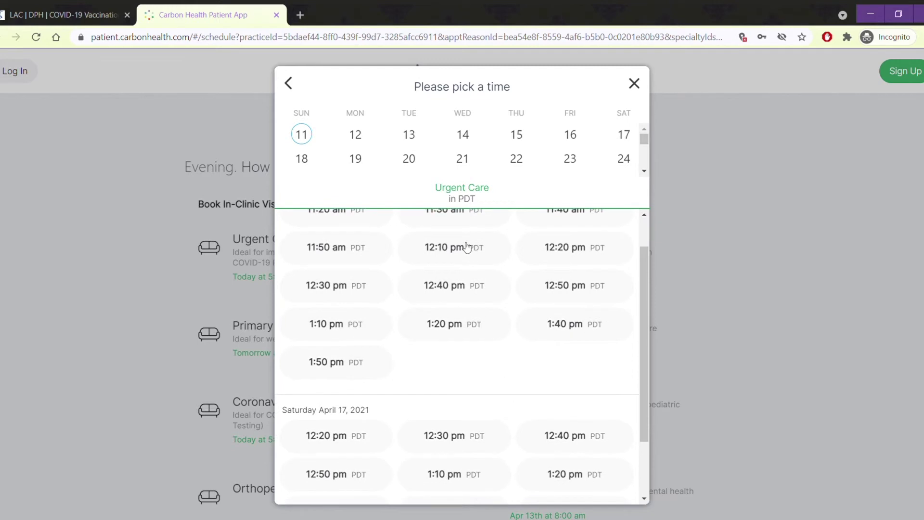
pyautogui.scroll(-2, 472, 337)
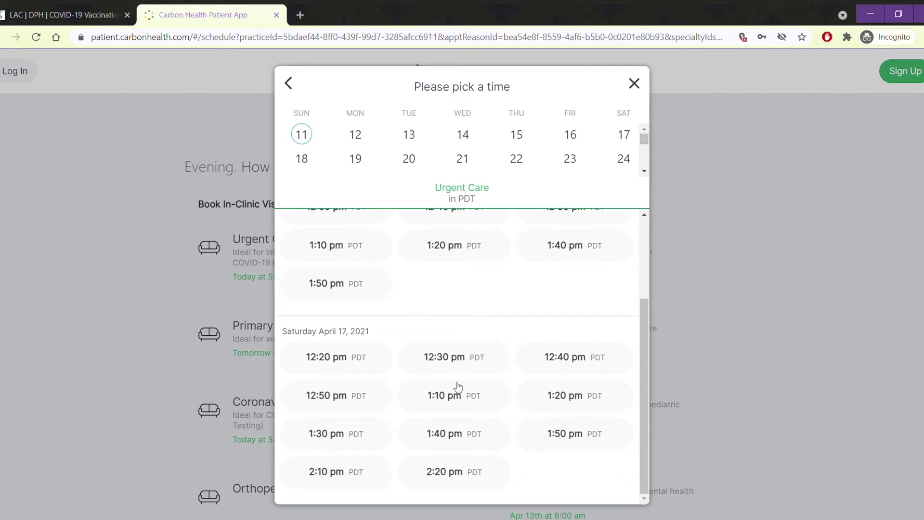
pyautogui.click(457, 363)
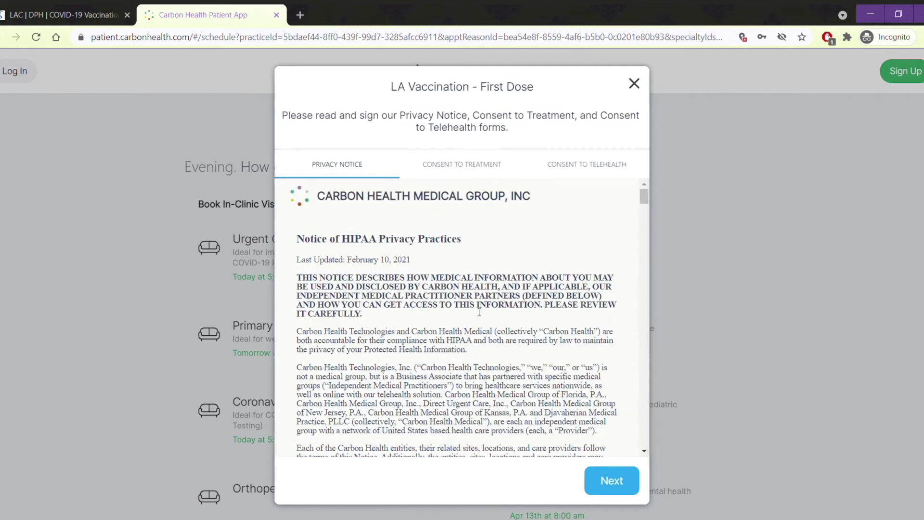
# - Read through the Privacy Notice to the end and proceed to signing
pyautogui.scroll(-15, 479, 312)
pyautogui.scroll(-8, 476, 311)
pyautogui.moveTo(643, 287); pyautogui.dragTo(642, 444)
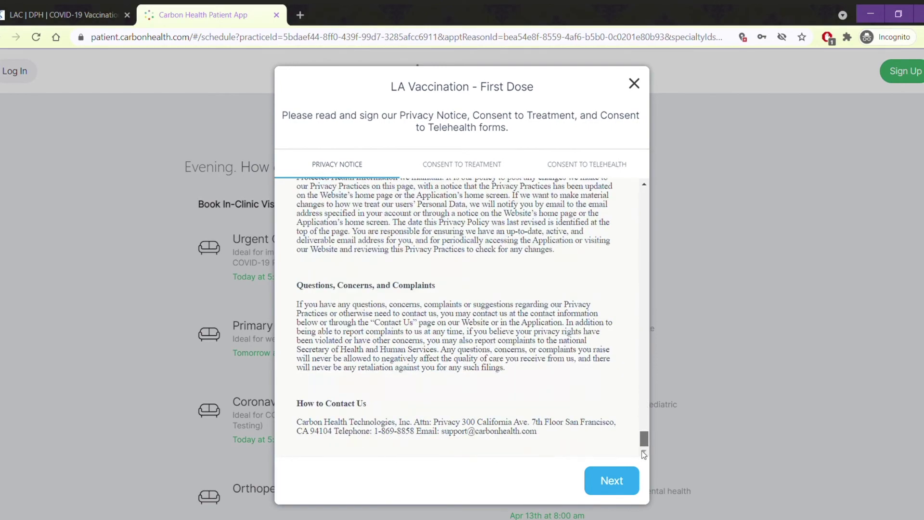
pyautogui.click(623, 484)
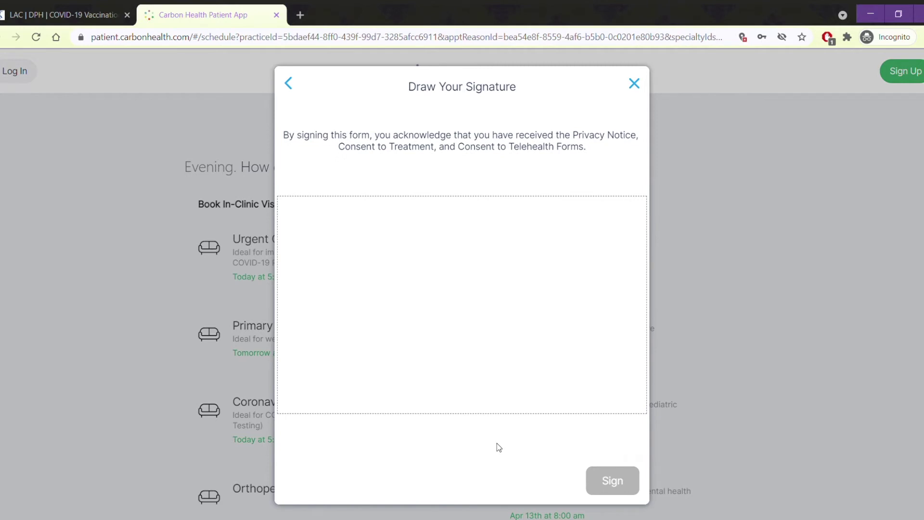
# - Draw a signature in the signature box and submit it
pyautogui.moveTo(349, 331)
pyautogui.mouseDown()
pyautogui.moveTo(365, 263)
pyautogui.moveTo(350, 321)
pyautogui.moveTo(415, 284)
pyautogui.moveTo(427, 325)
pyautogui.moveTo(435, 291)
pyautogui.moveTo(483, 292)
pyautogui.moveTo(486, 338)
pyautogui.moveTo(531, 343)
pyautogui.moveTo(536, 285)
pyautogui.mouseUp()
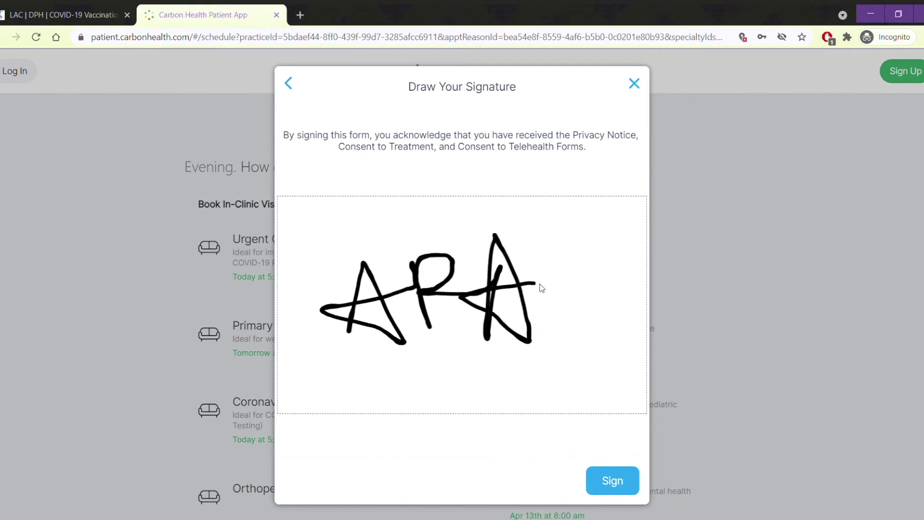
pyautogui.click(613, 481)
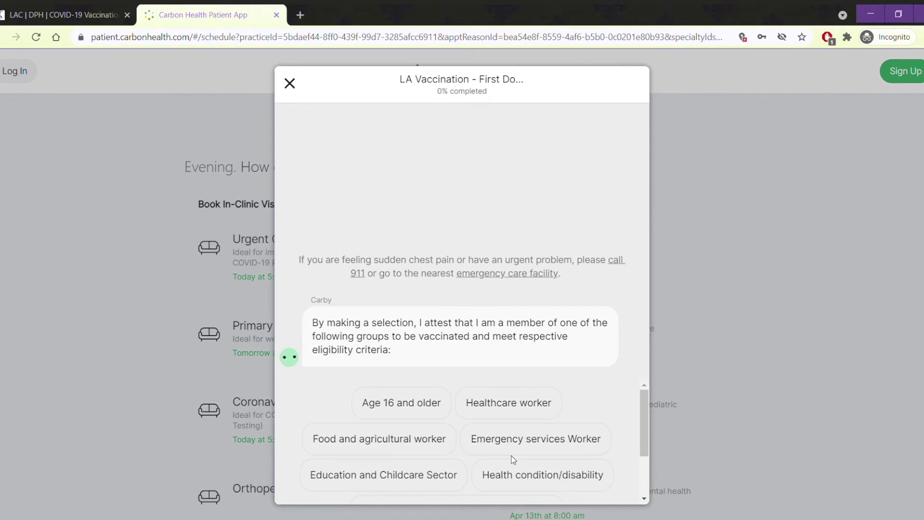
# - Answer the eligibility question with Age 16 and older and skip the proof upload
pyautogui.scroll(-1, 512, 455)
pyautogui.scroll(1, 511, 455)
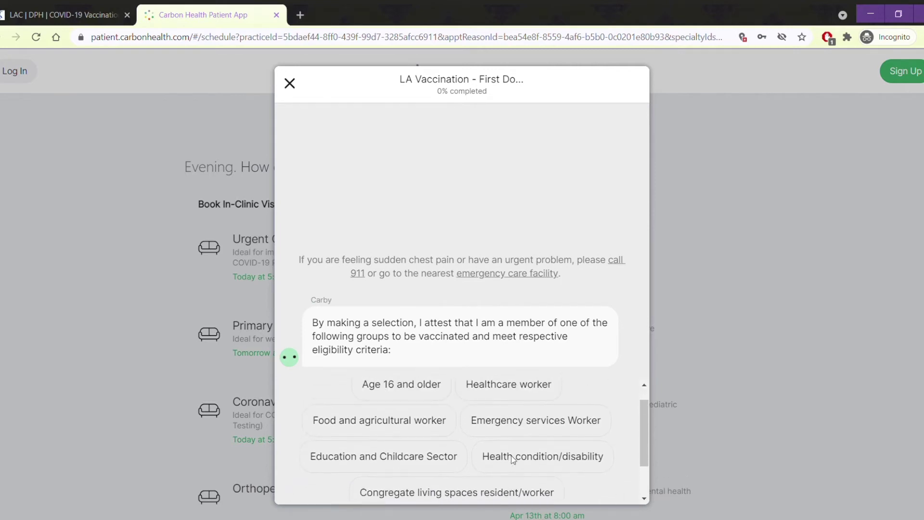
pyautogui.click(430, 391)
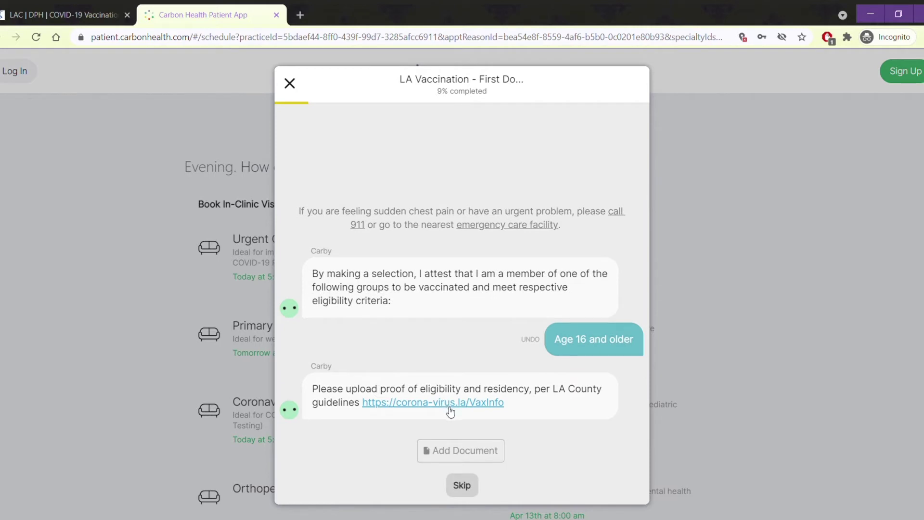
pyautogui.click(464, 454)
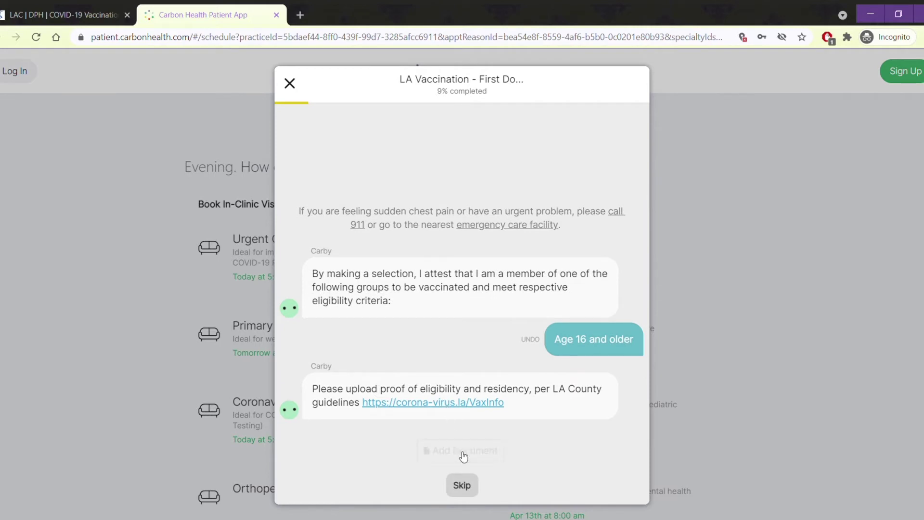
pyautogui.click(462, 486)
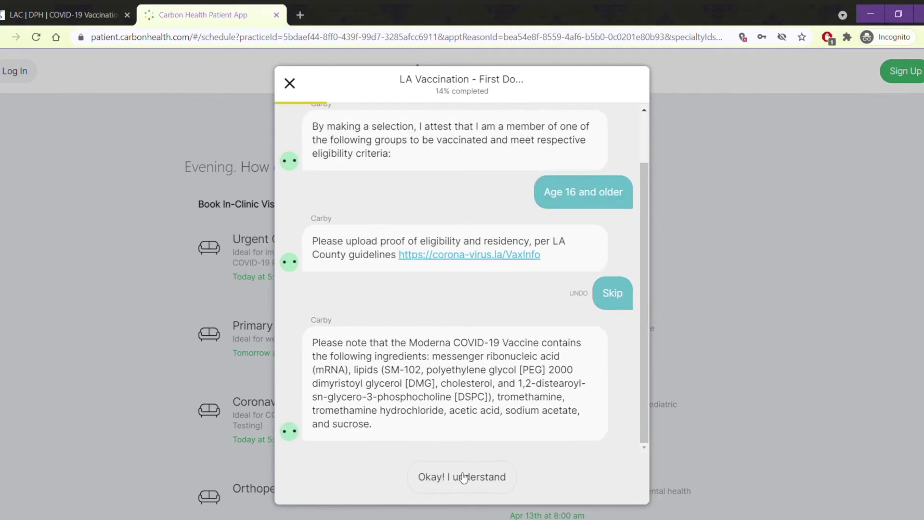
# - Acknowledge the Moderna, Pfizer-BioNTech and Janssen vaccine ingredient notes
pyautogui.click(463, 477)
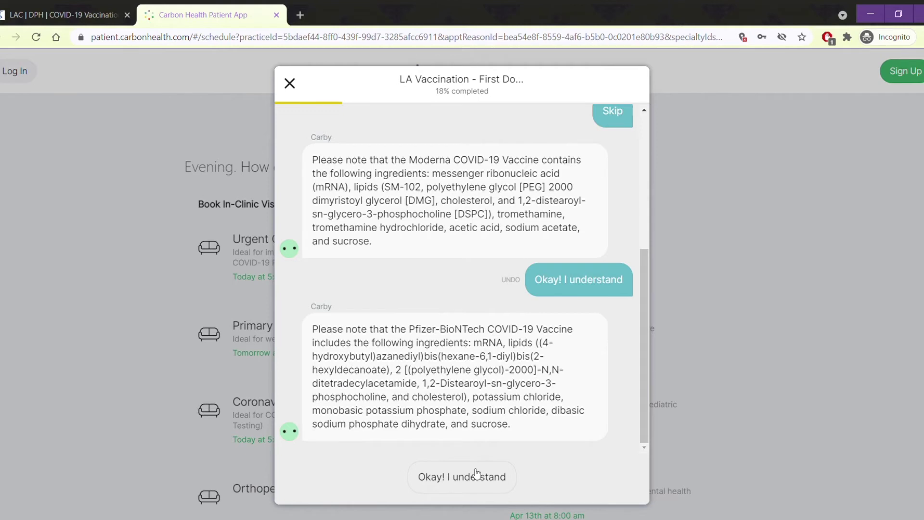
pyautogui.click(477, 473)
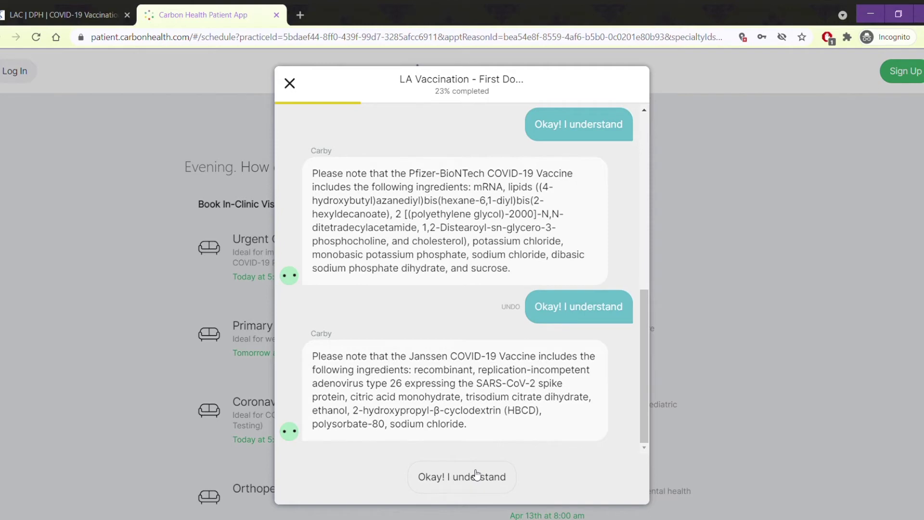
pyautogui.click(477, 473)
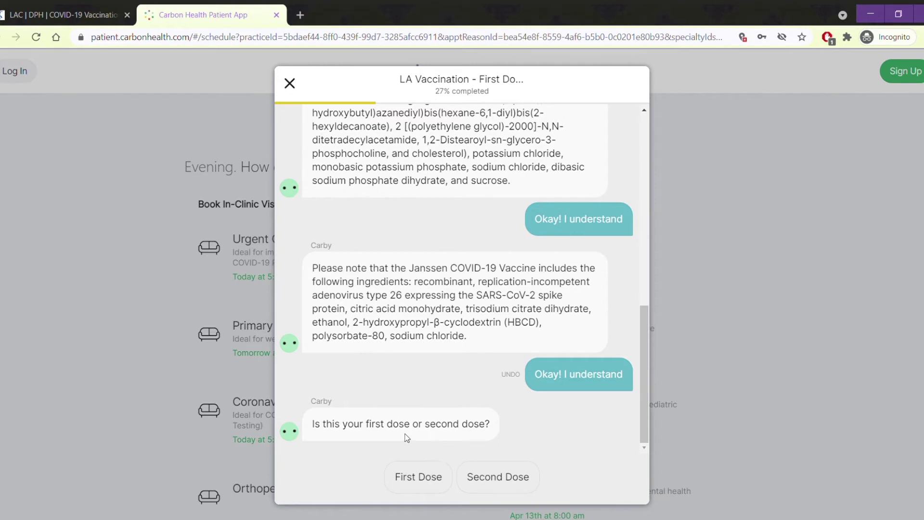
# - Answer First Dose and select 'None of the below' for prior allergic reactions
pyautogui.click(442, 481)
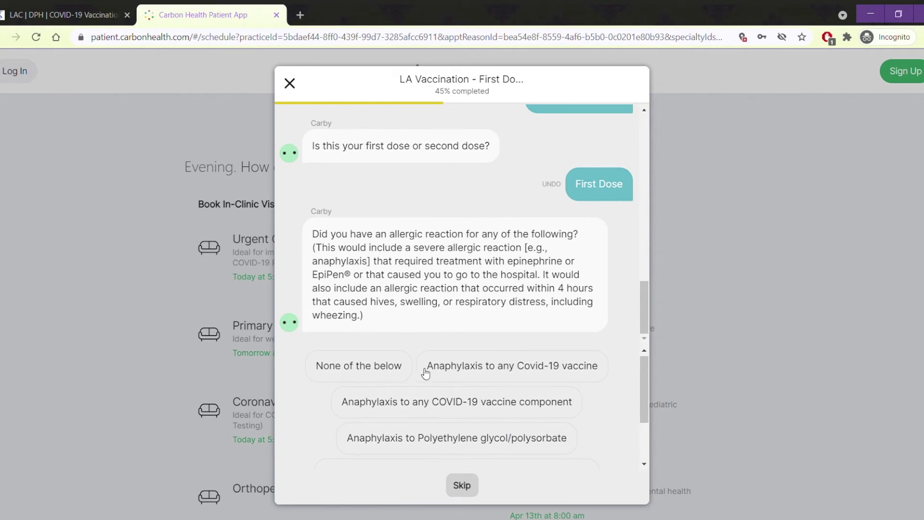
pyautogui.scroll(-1, 450, 406)
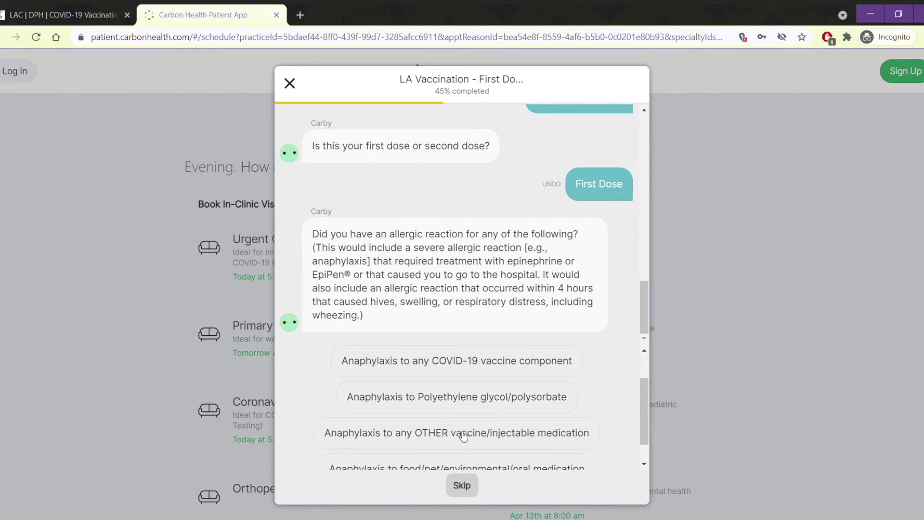
pyautogui.scroll(-1, 463, 437)
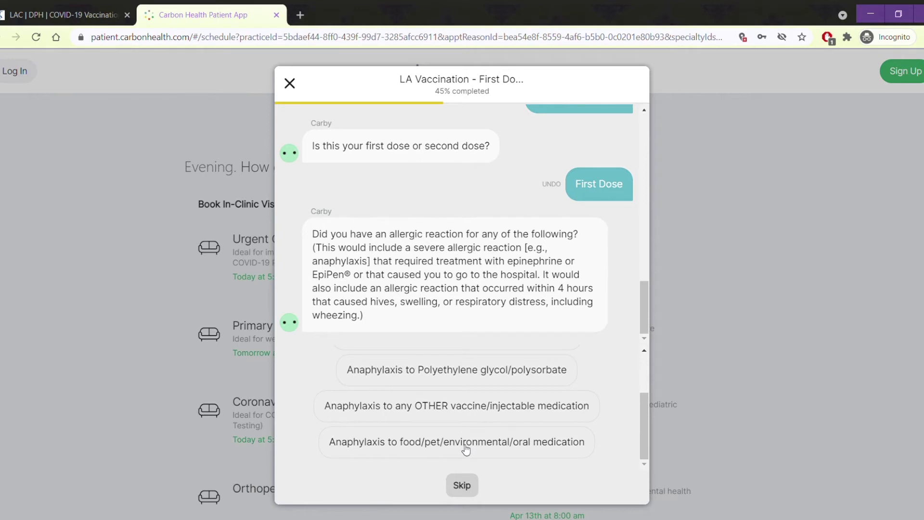
pyautogui.scroll(2, 466, 449)
pyautogui.click(380, 370)
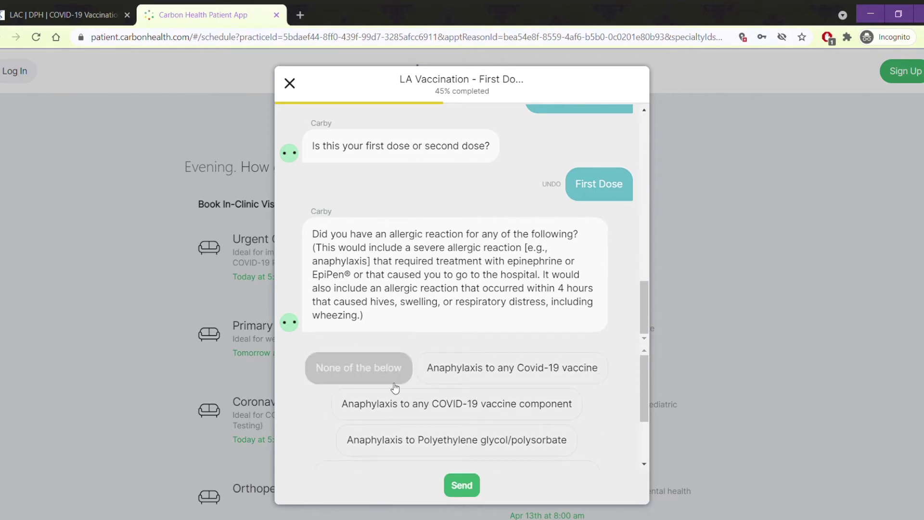
# - Send the no-allergies answer and report 'None of the below' for the listed COVID conditions
pyautogui.click(465, 494)
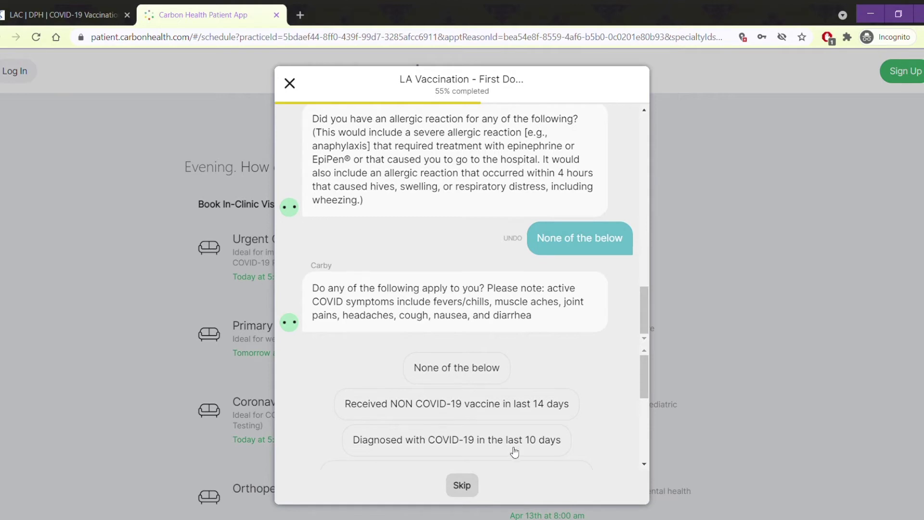
pyautogui.scroll(-3, 515, 452)
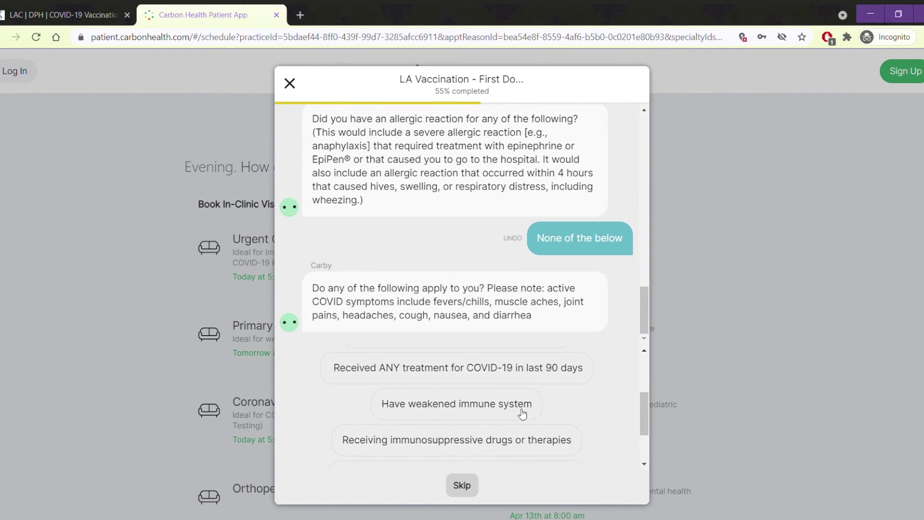
pyautogui.scroll(-2, 522, 415)
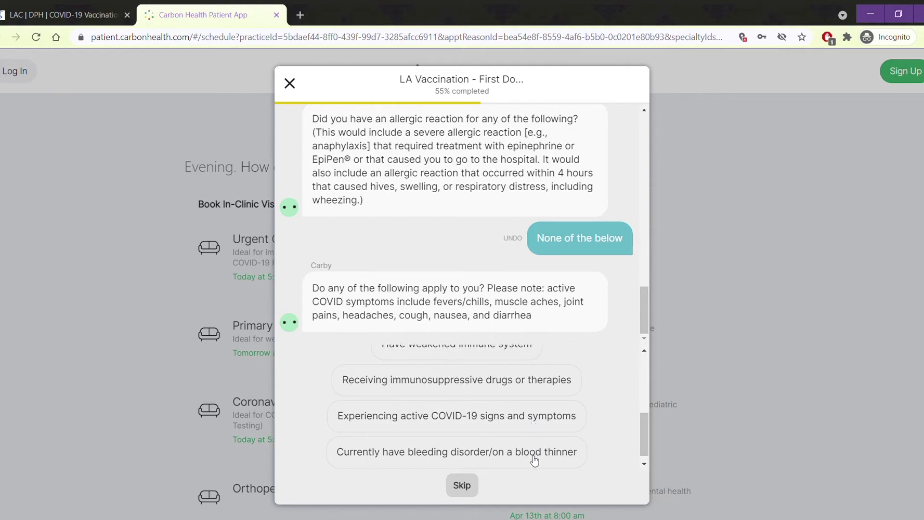
pyautogui.scroll(5, 532, 457)
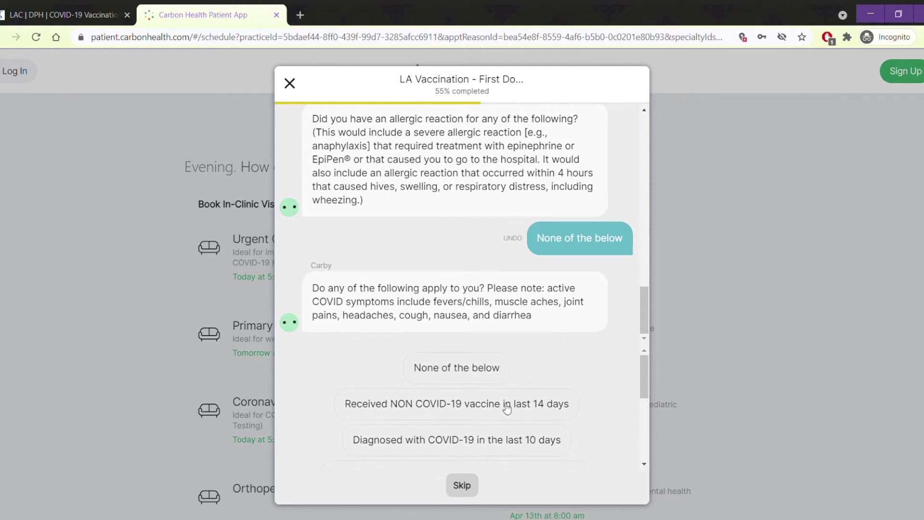
pyautogui.click(479, 376)
pyautogui.click(462, 486)
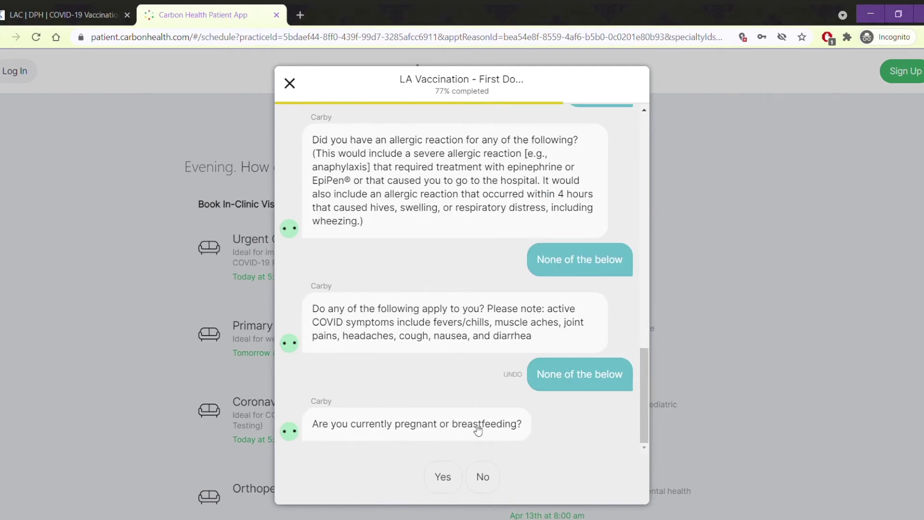
# - Answer not pregnant or breastfeeding, Asian, Not of Hispanic Origin, and acknowledge the fact sheets
pyautogui.click(483, 477)
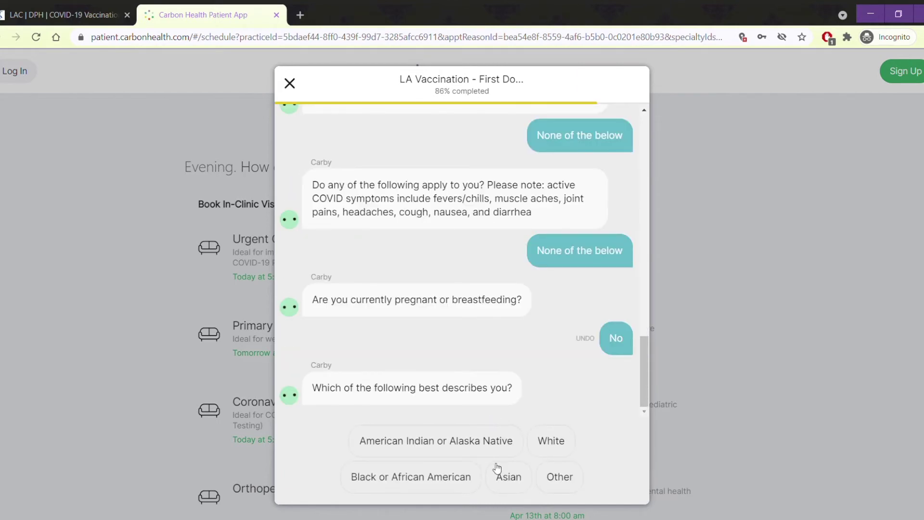
pyautogui.click(508, 481)
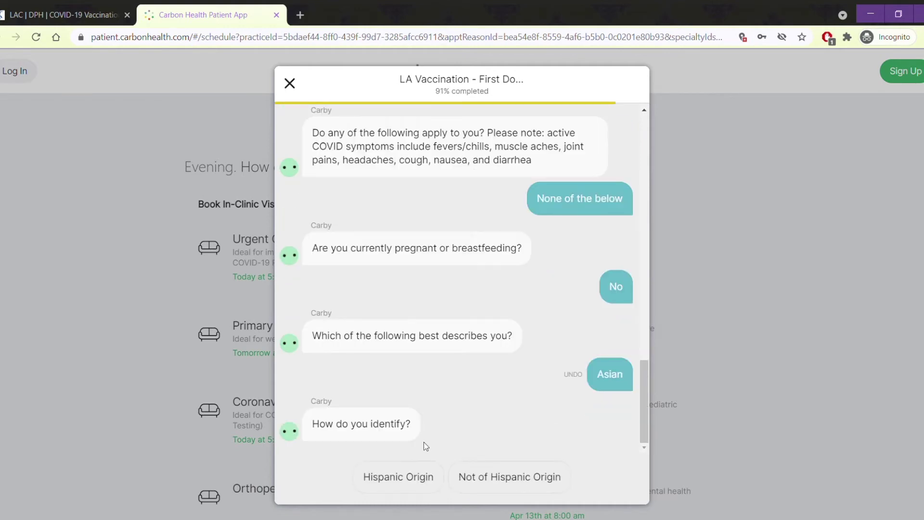
pyautogui.click(501, 480)
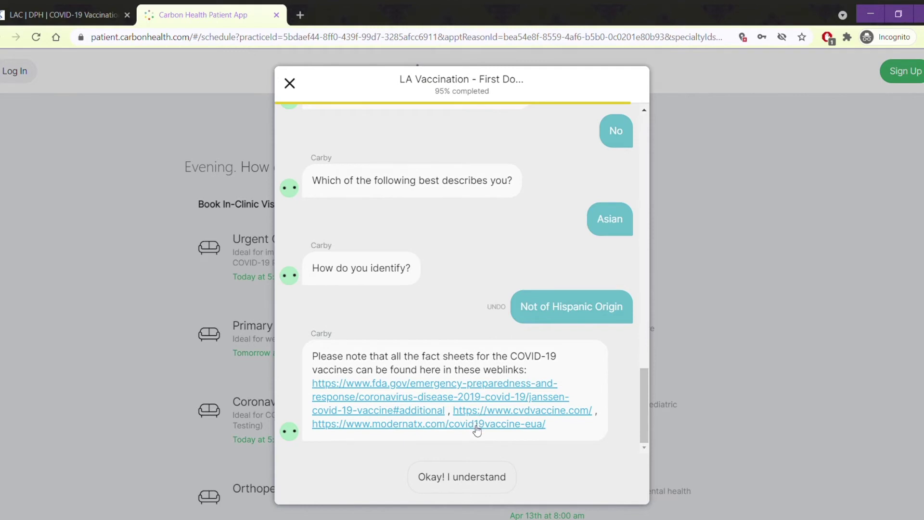
pyautogui.click(471, 476)
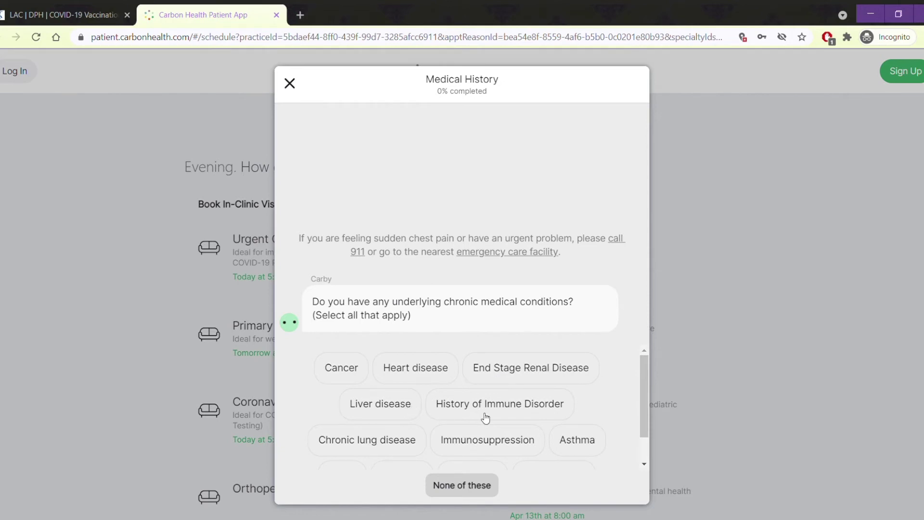
# - Select 'None of these' for chronic medical conditions
pyautogui.scroll(-1, 485, 418)
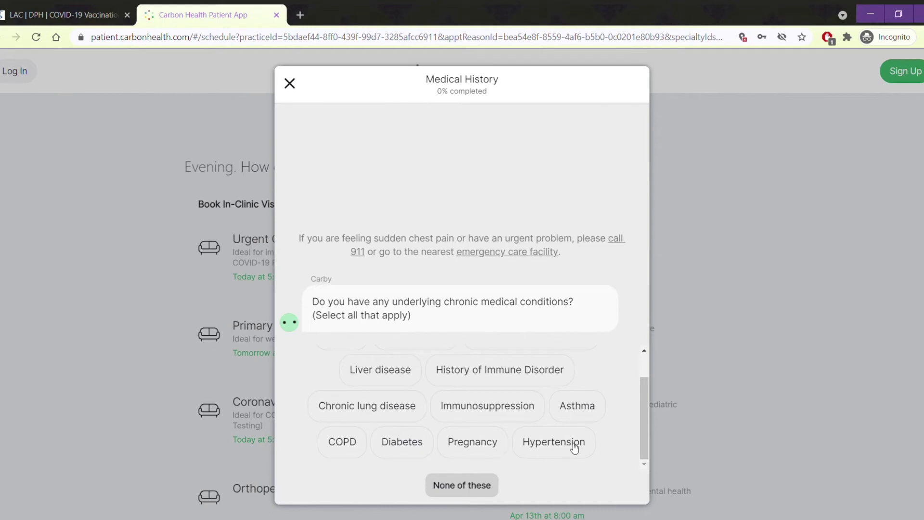
pyautogui.click(469, 485)
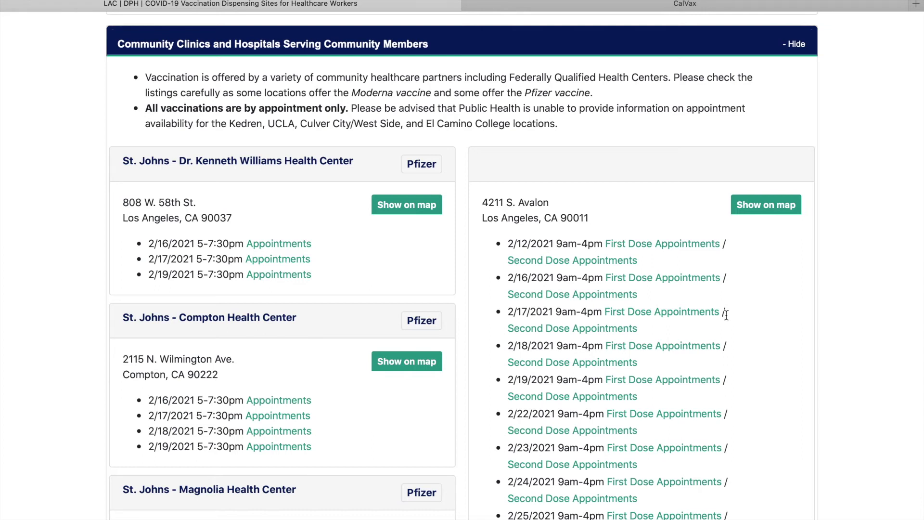
# - Open Kedren Community Health Center's 2/16 First Dose sign-up and continue past the time slots
pyautogui.click(674, 277)
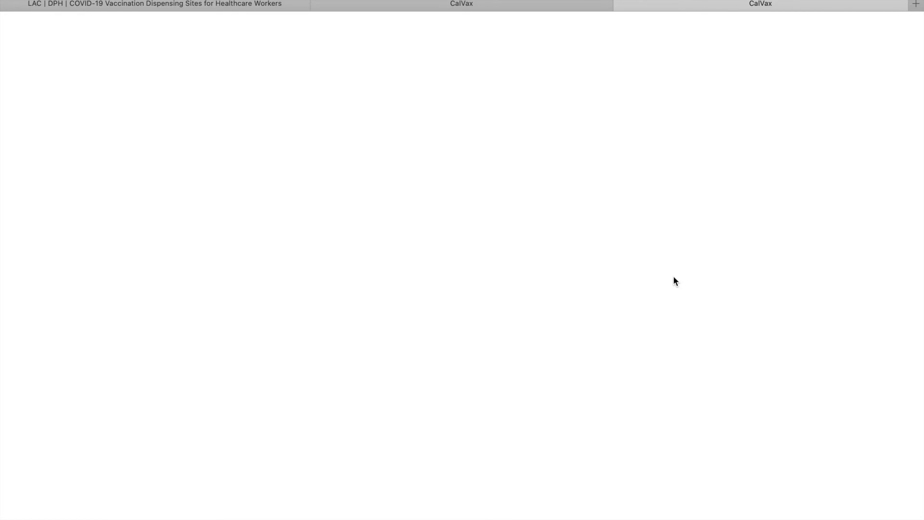
pyautogui.scroll(-5, 551, 277)
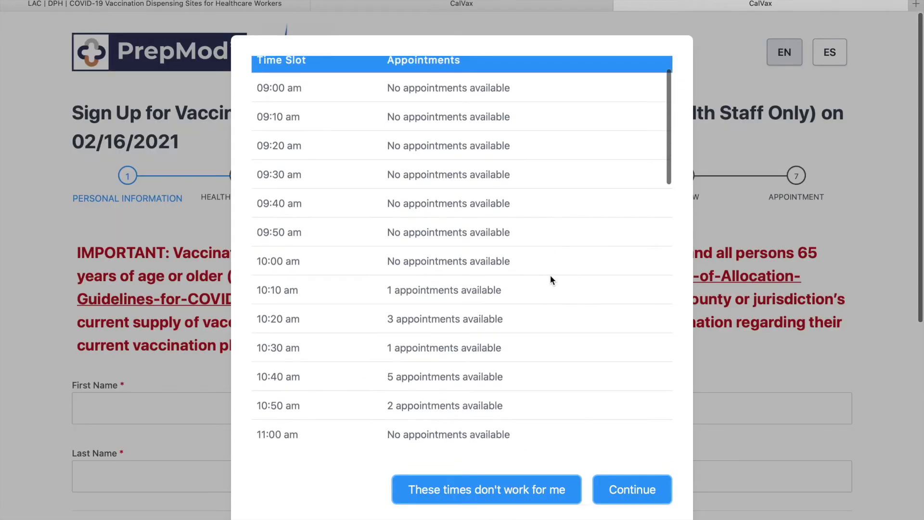
pyautogui.scroll(-5, 551, 277)
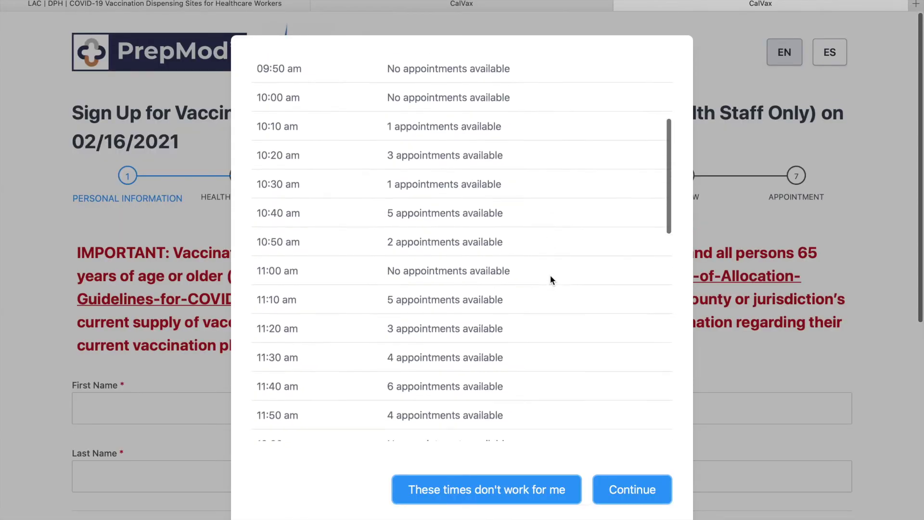
pyautogui.scroll(-5, 551, 276)
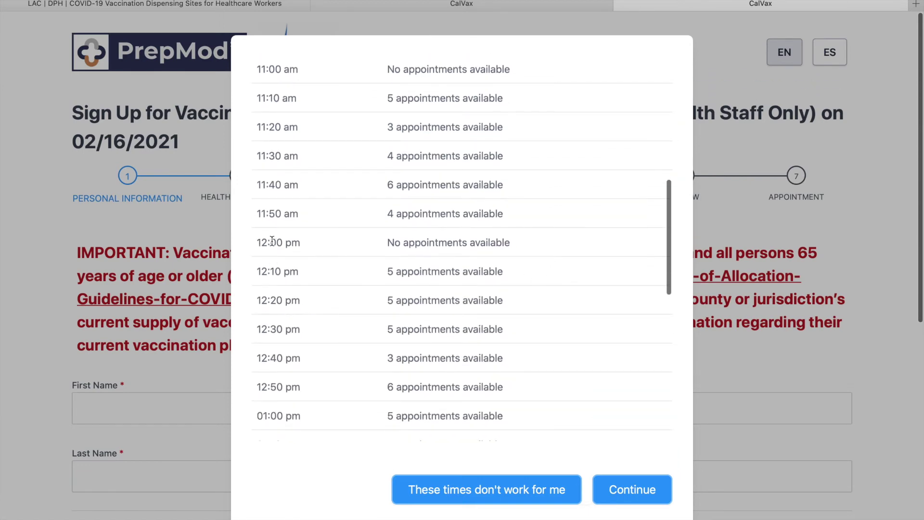
pyautogui.scroll(10, 300, 239)
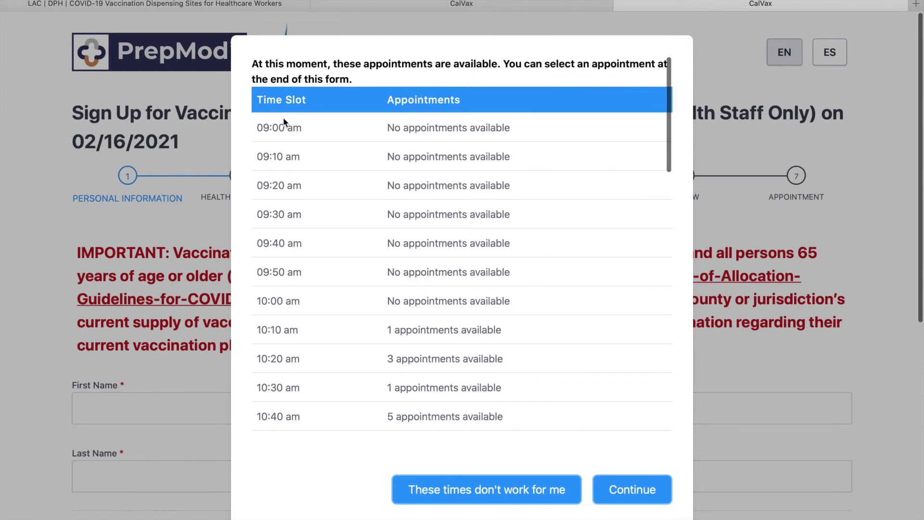
pyautogui.click(632, 497)
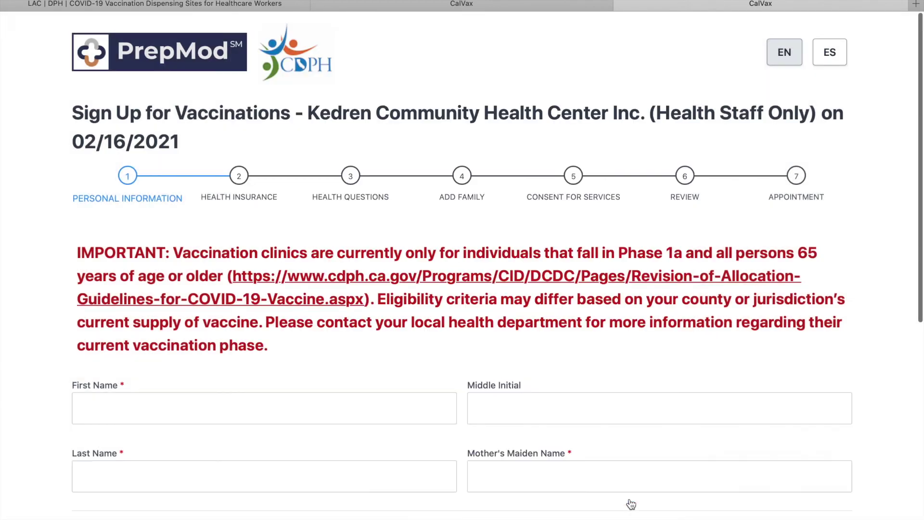
# - Enter the patient's first name, last name and mother's maiden name
pyautogui.click(233, 412)
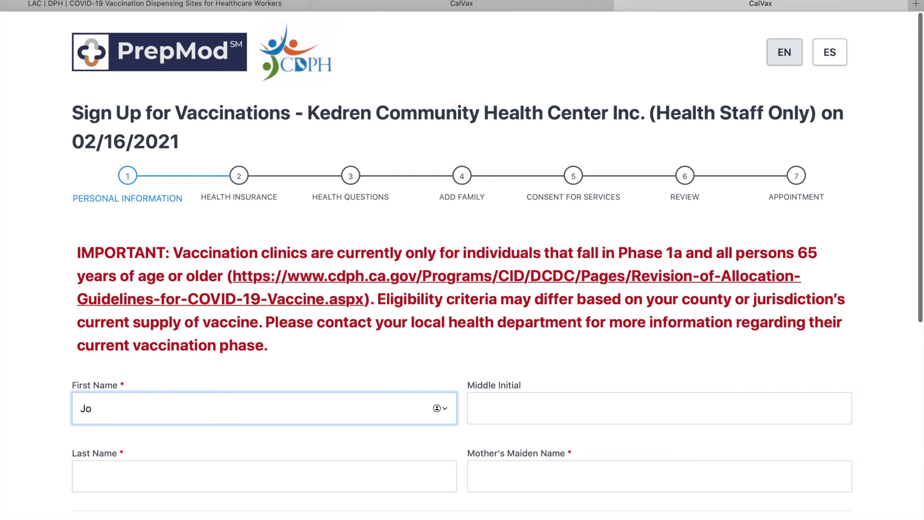
pyautogui.click(238, 472)
pyautogui.write('Bruin')
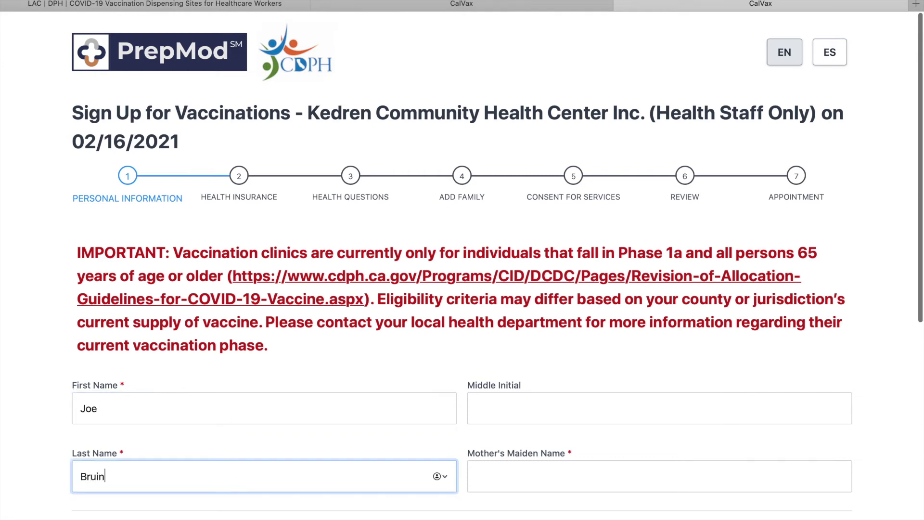
pyautogui.scroll(-5, 281, 423)
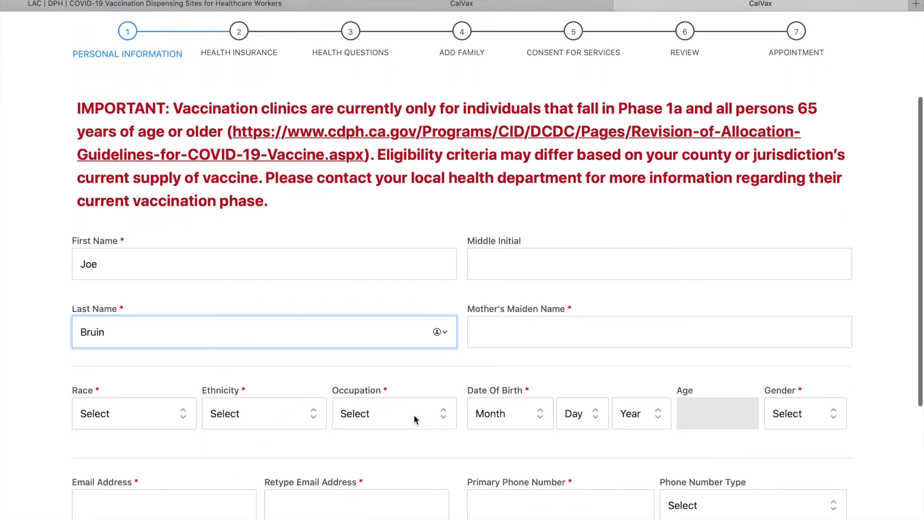
pyautogui.click(540, 331)
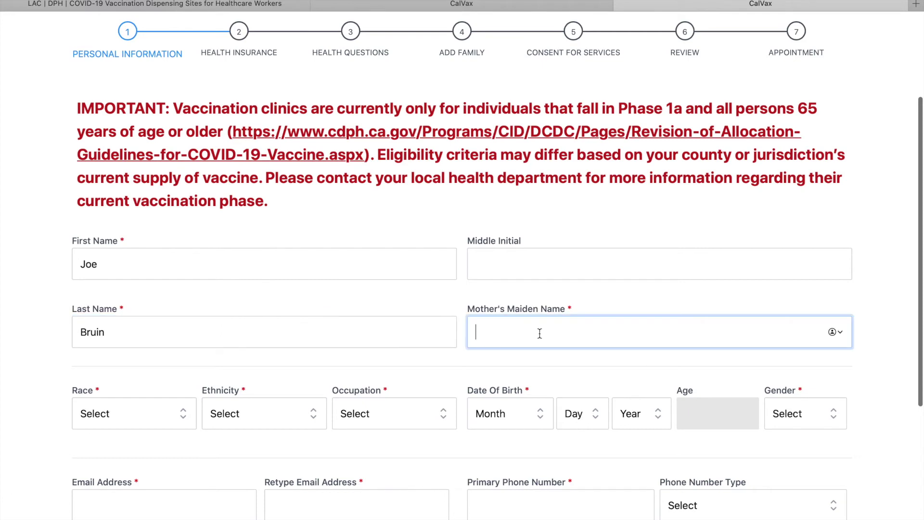
pyautogui.write('Mary')
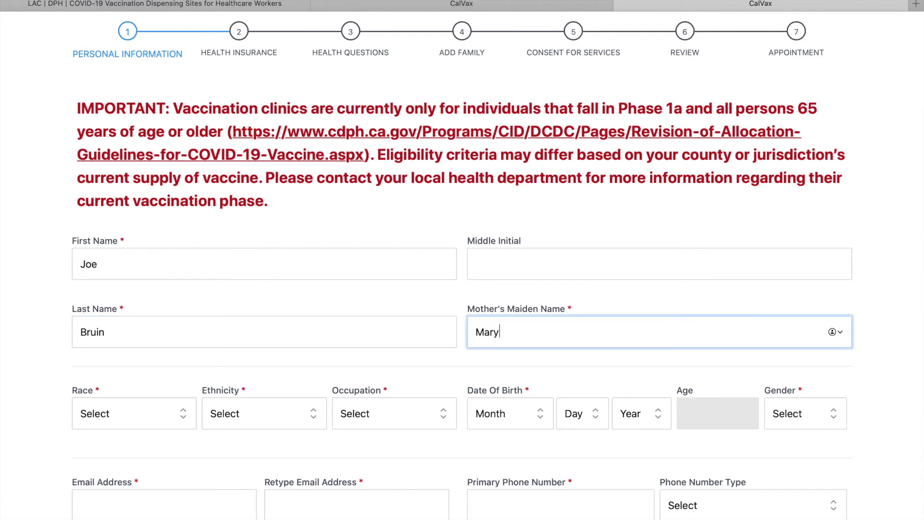
# - Set Race to Asian and Ethnicity to Not Hispanic or Latino
pyautogui.scroll(-1, 88, 454)
pyautogui.click(147, 393)
pyautogui.click(120, 419)
pyautogui.click(231, 391)
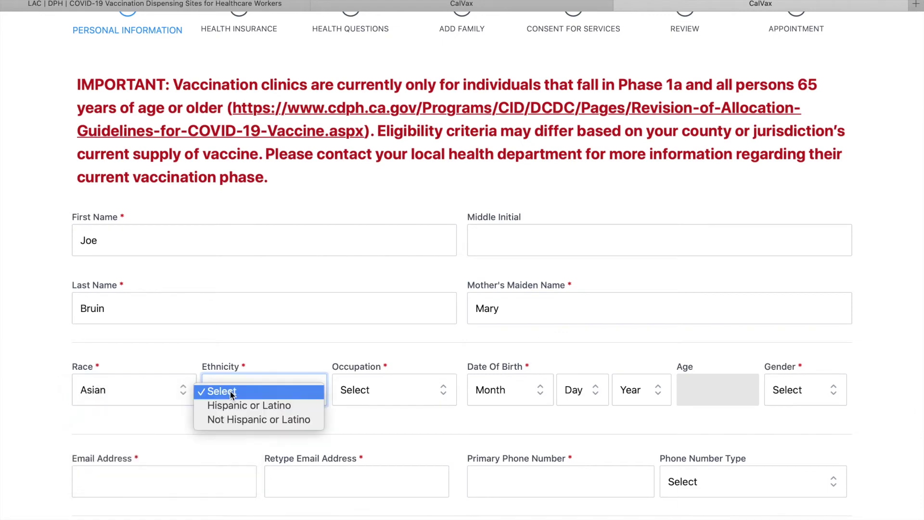
pyautogui.click(231, 420)
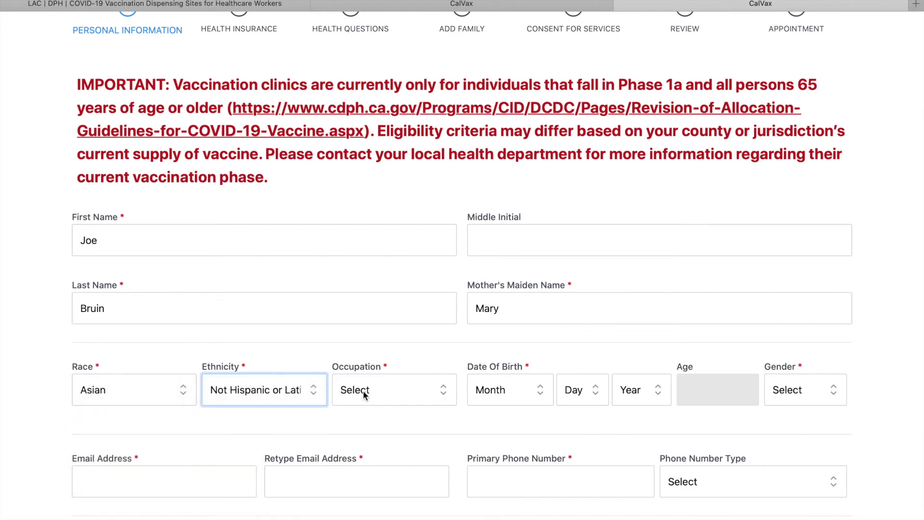
pyautogui.click(365, 394)
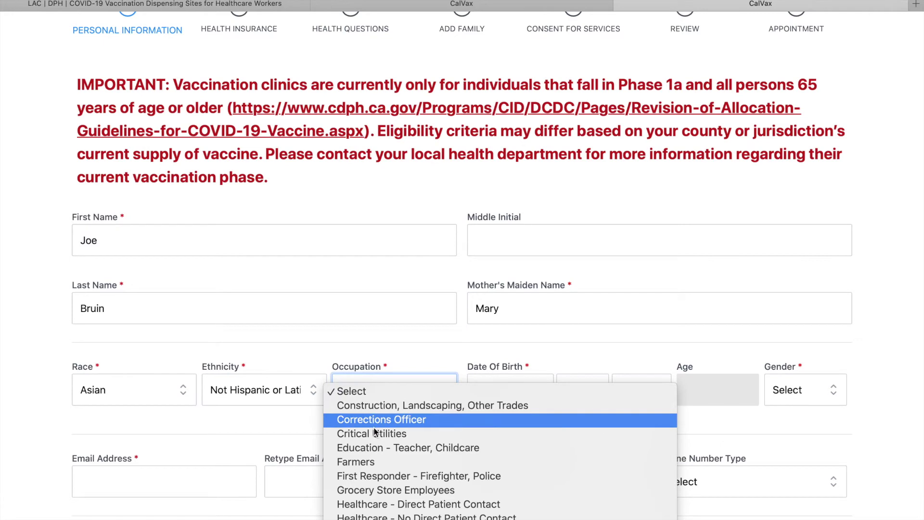